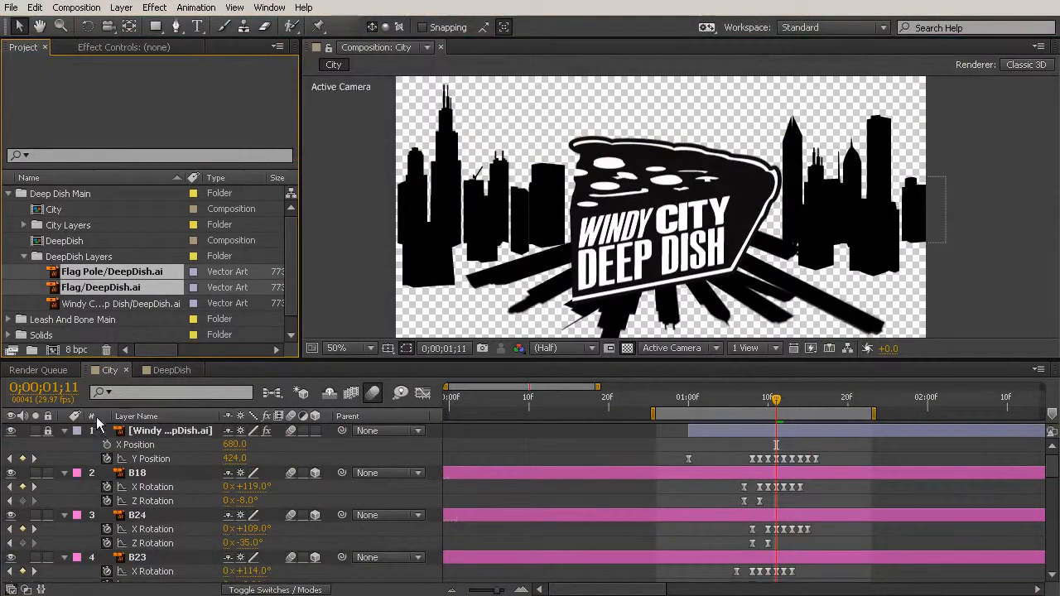
- Add the Flag Pole and Flag artwork to the City composition, then unlock the Windy City Deep Dish layer and show its Scale
{"action": "key", "text": "ctrl+slash"}
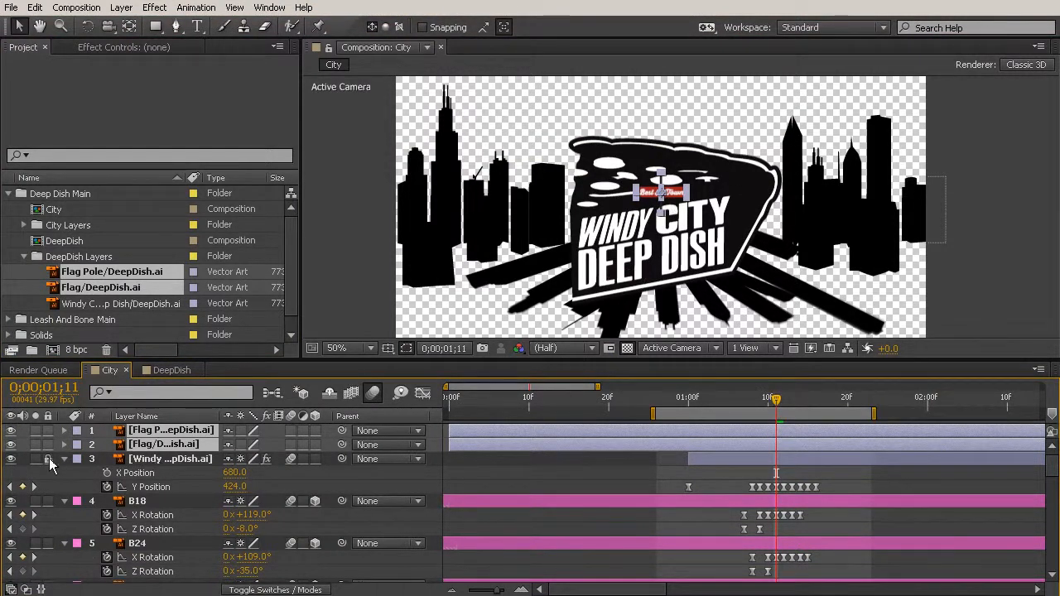
{"action": "left_click", "coordinate": [135, 460]}
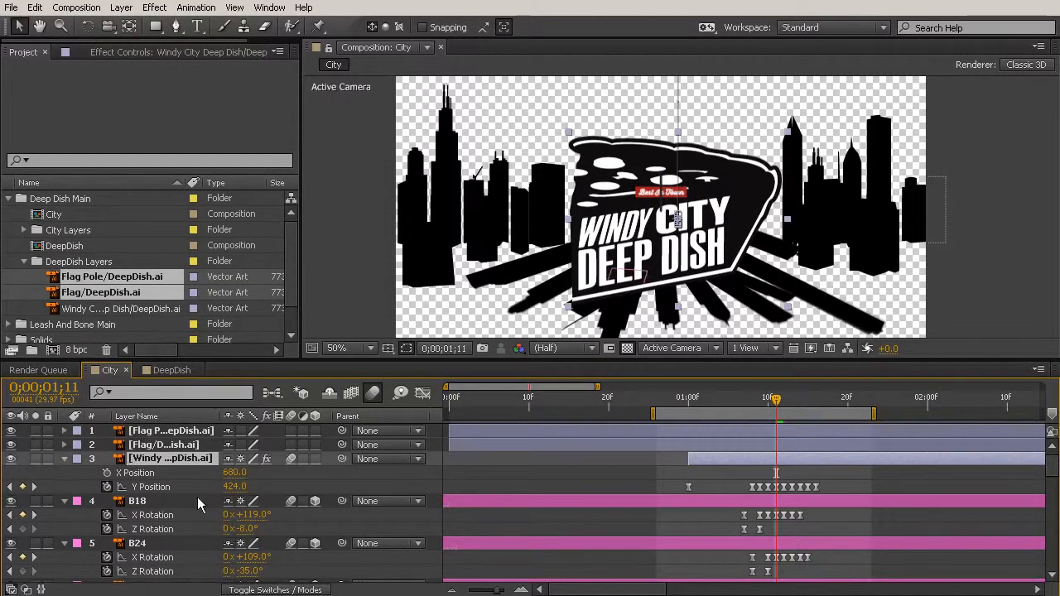
{"action": "key", "text": "s"}
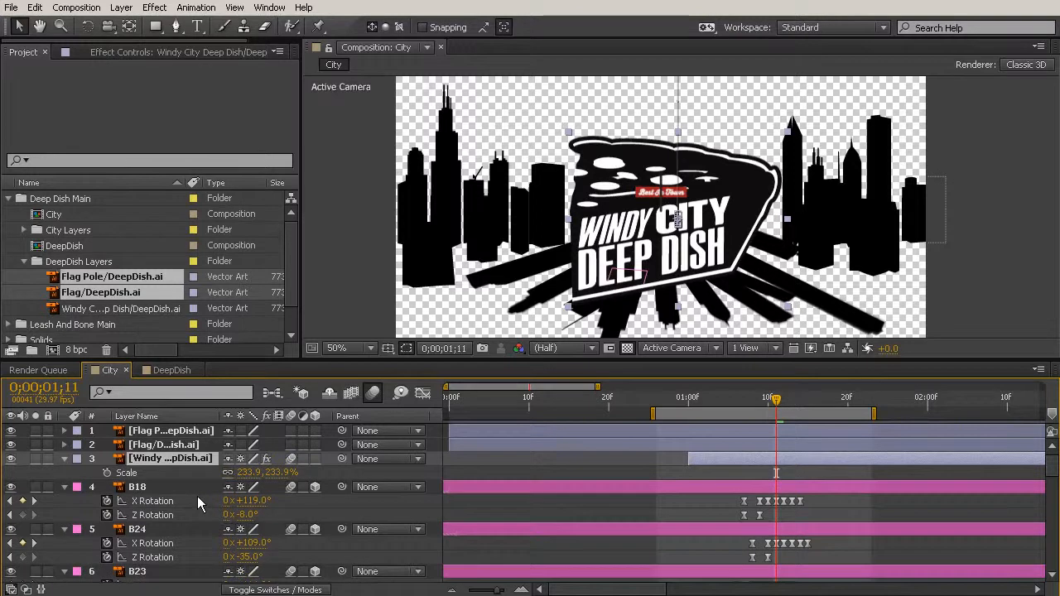
- Set the Scale of both the Flag Pole and Flag layers to 233.9% to match the pizza logo
{"action": "left_click", "coordinate": [183, 448]}
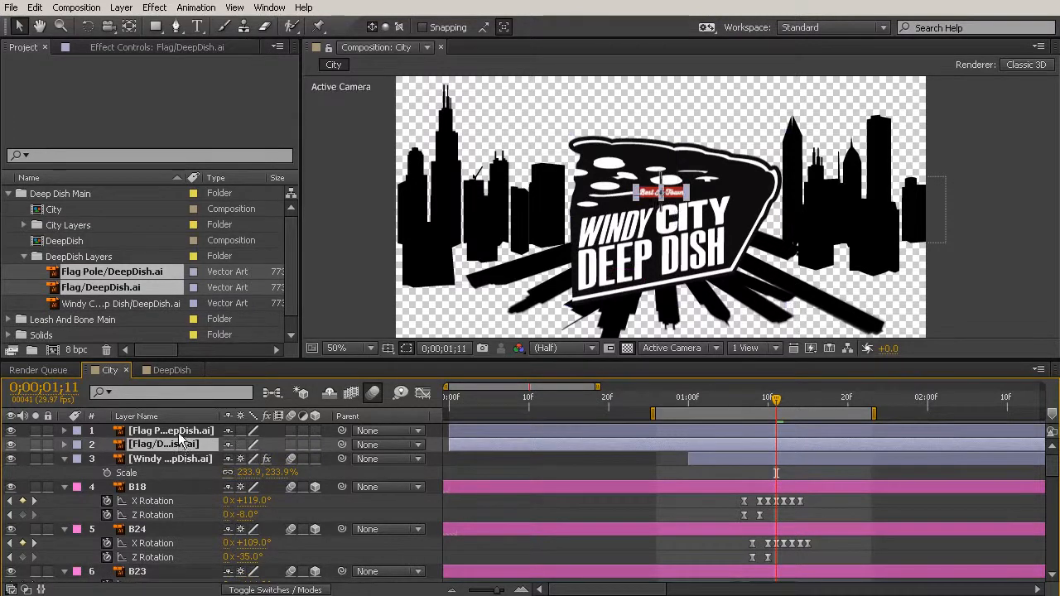
{"action": "left_click", "coordinate": [181, 433], "text": "shift"}
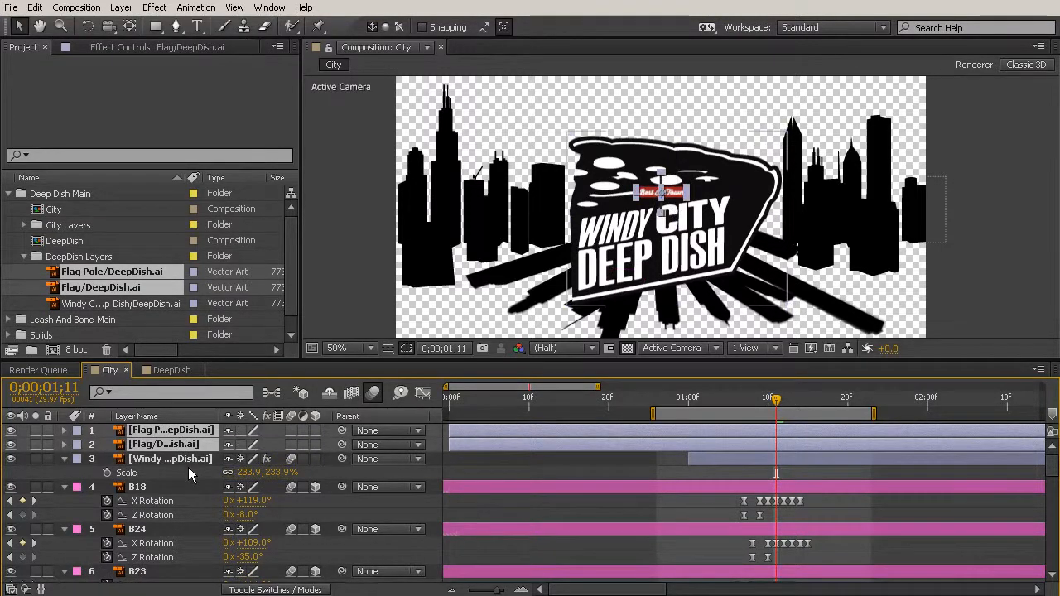
{"action": "key", "text": "s"}
{"action": "left_click", "coordinate": [249, 445]}
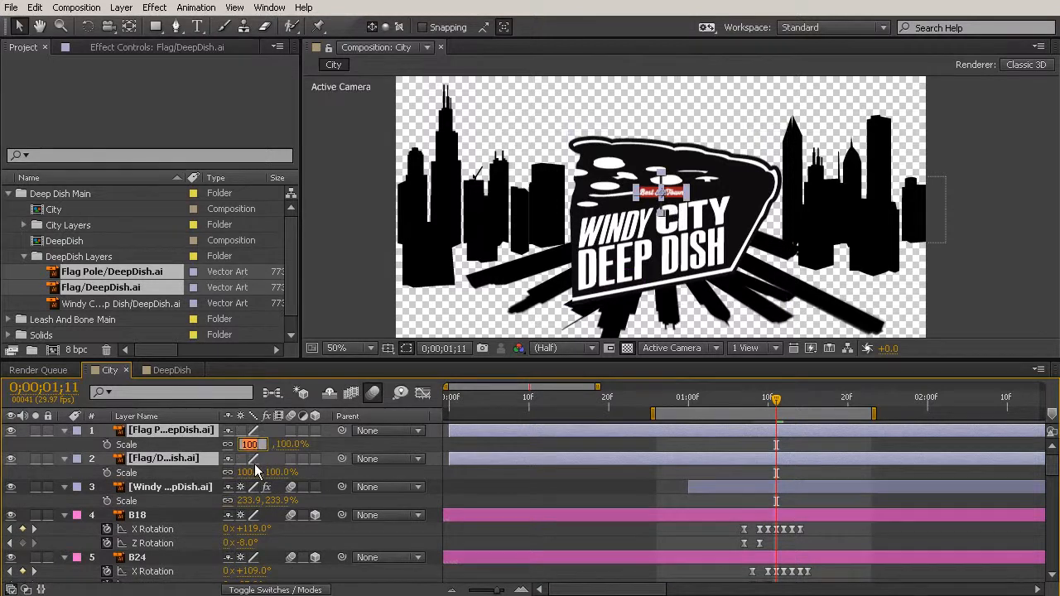
{"action": "type", "text": "233.9"}
{"action": "key", "text": "Return"}
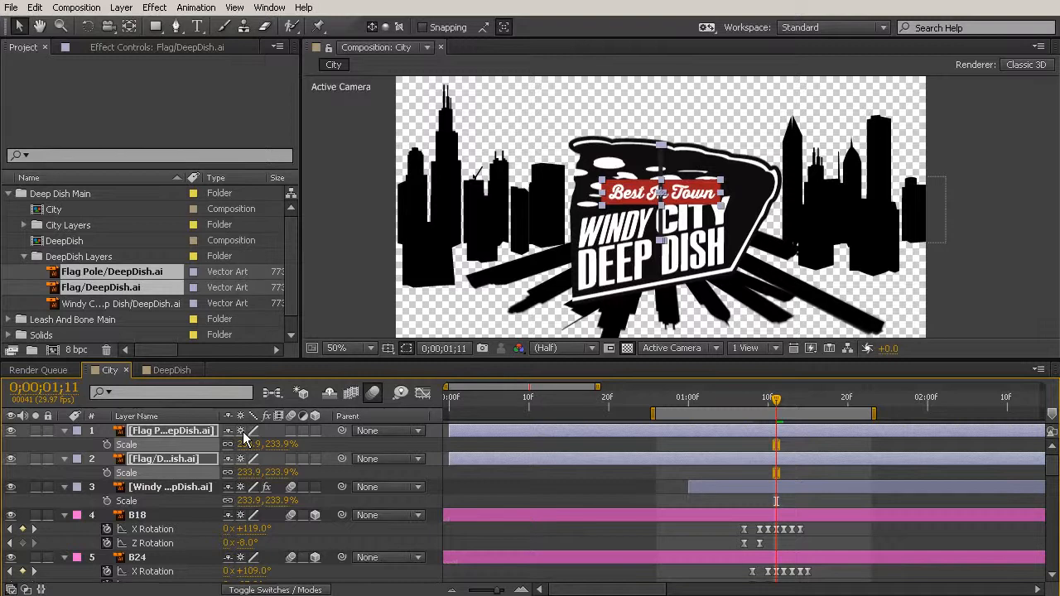
{"action": "left_click", "coordinate": [333, 445]}
- Position the Best In Town flag and its pole above the pizza slice, with the flag's edge meeting the pole near its tip
{"action": "left_click", "coordinate": [134, 430]}
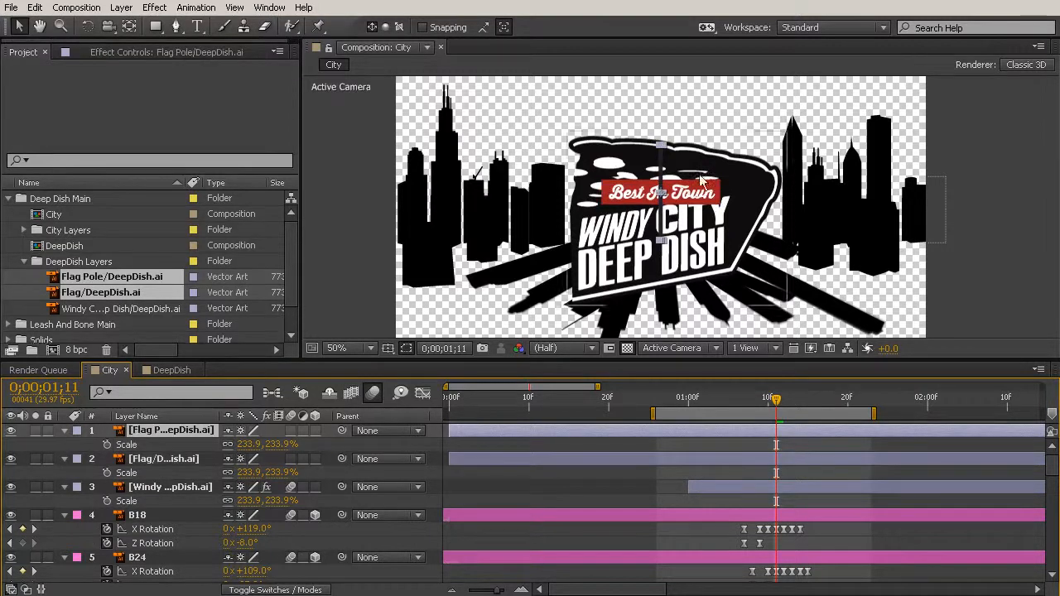
{"action": "left_click_drag", "start_coordinate": [688, 202], "coordinate": [760, 107]}
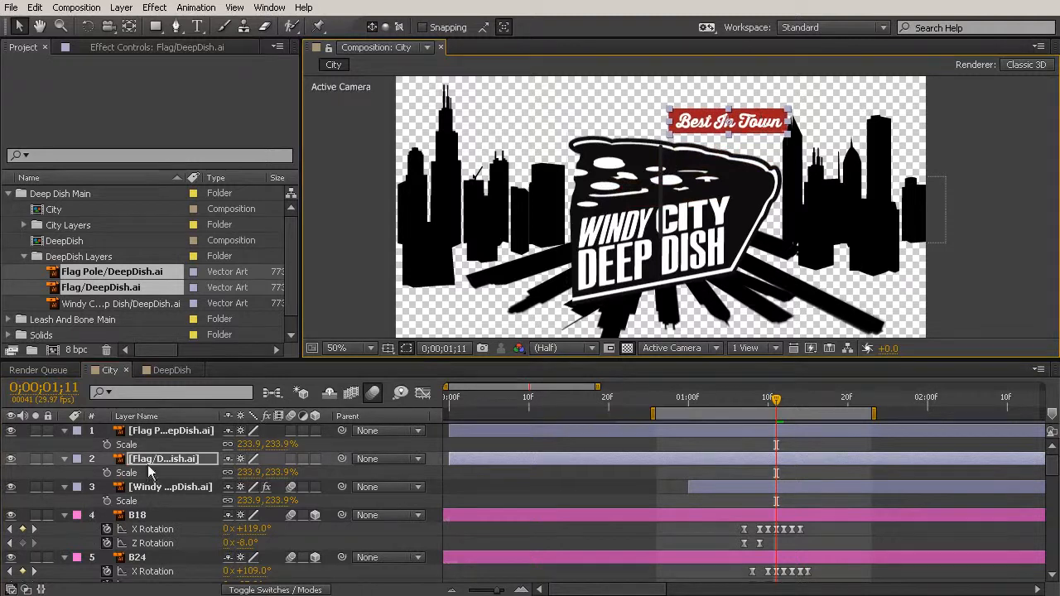
{"action": "left_click", "coordinate": [165, 431]}
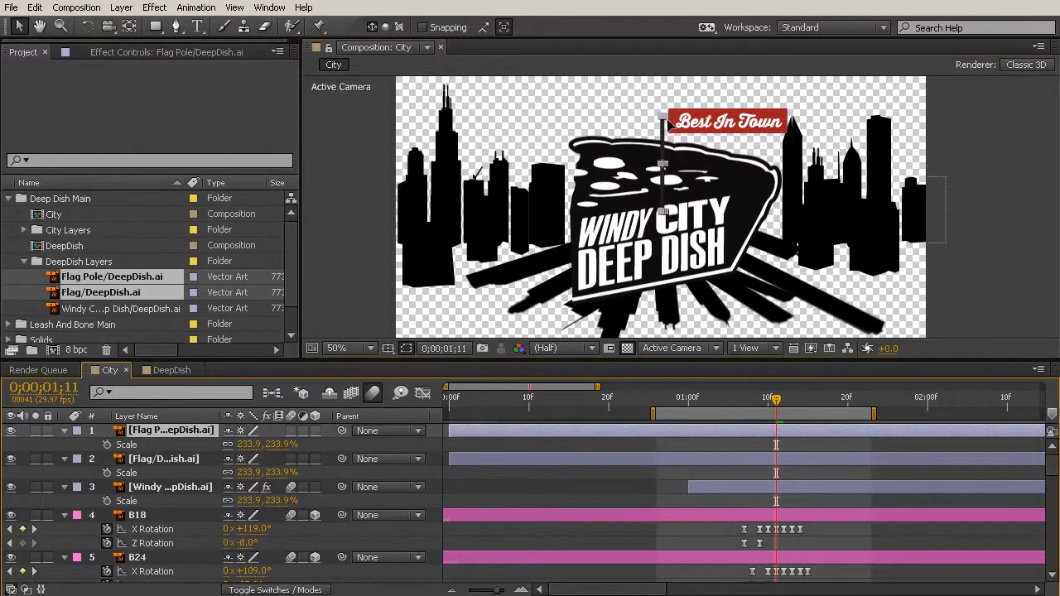
{"action": "scroll", "coordinate": [668, 123], "scroll_direction": "up", "scroll_amount": 2}
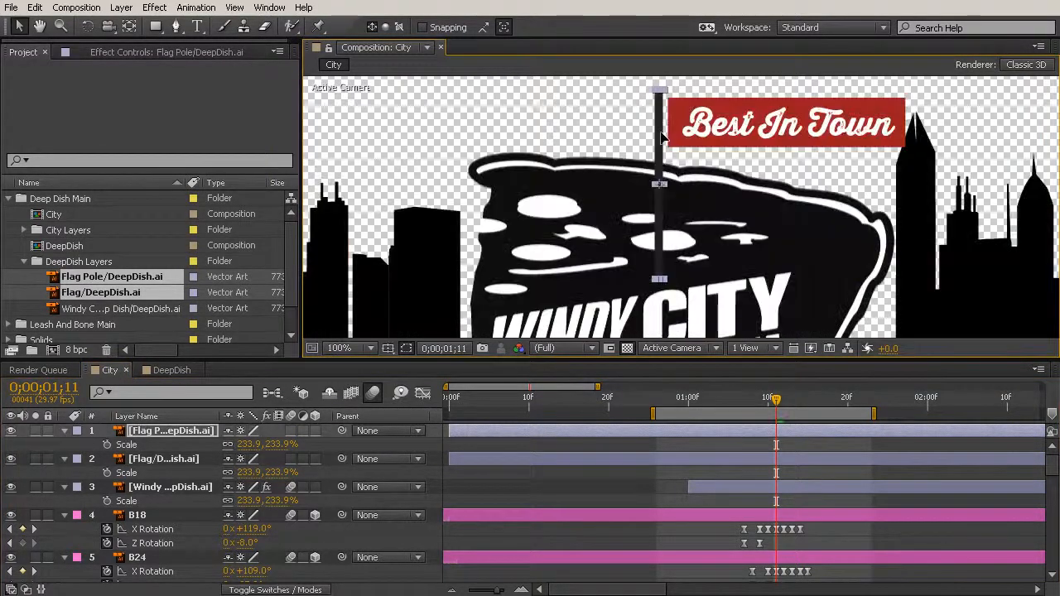
{"action": "scroll", "coordinate": [700, 116], "scroll_direction": "up", "scroll_amount": 1}
{"action": "left_click_drag", "start_coordinate": [745, 117], "coordinate": [697, 216]}
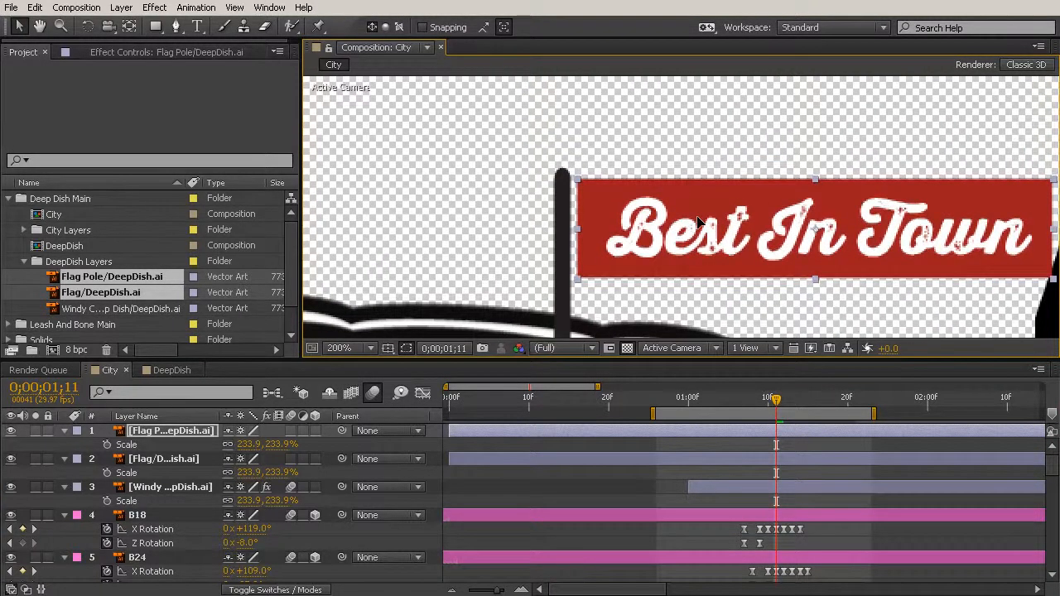
{"action": "scroll", "coordinate": [688, 160], "scroll_direction": "down", "scroll_amount": 4}
{"action": "left_click_drag", "start_coordinate": [791, 287], "coordinate": [805, 226]}
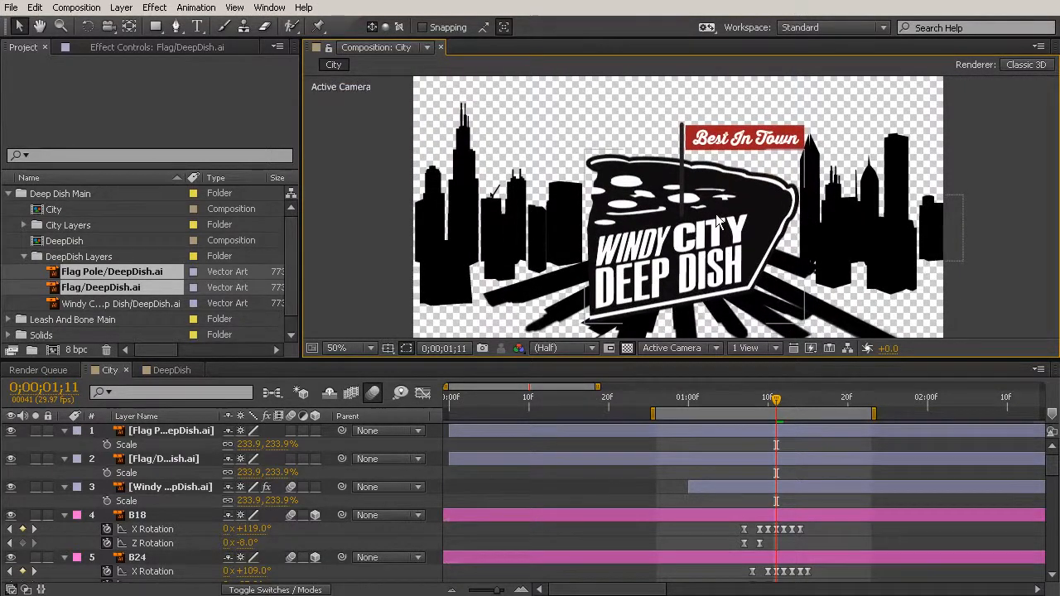
- Pre-compose the Flag Pole and Flag layers into a new composition named flag, moving all attributes into it
{"action": "left_click", "coordinate": [161, 430]}
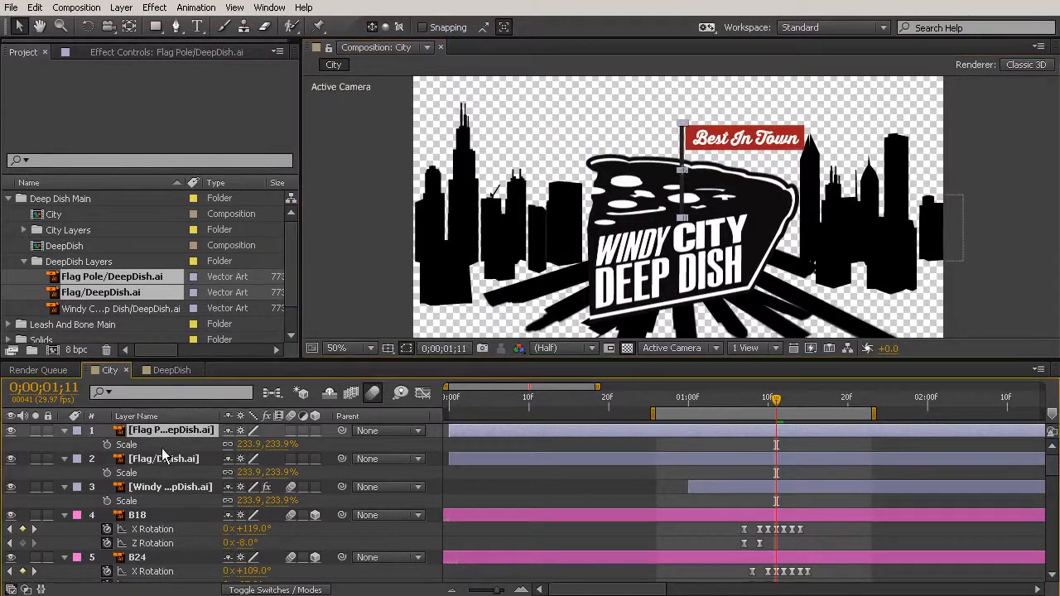
{"action": "left_click", "coordinate": [168, 459], "text": "shift"}
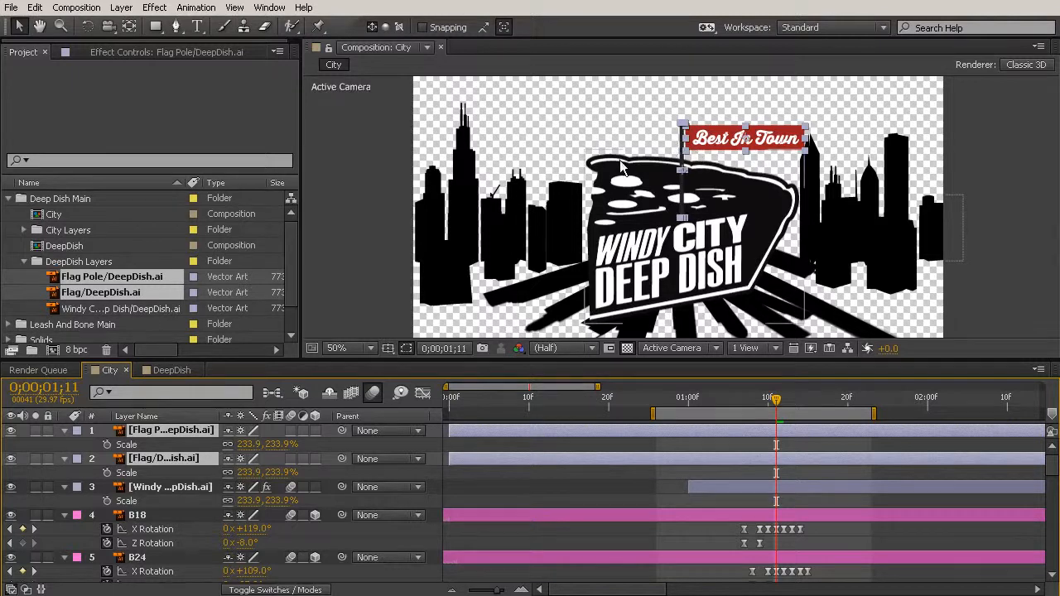
{"action": "key", "text": "ctrl+shift+c"}
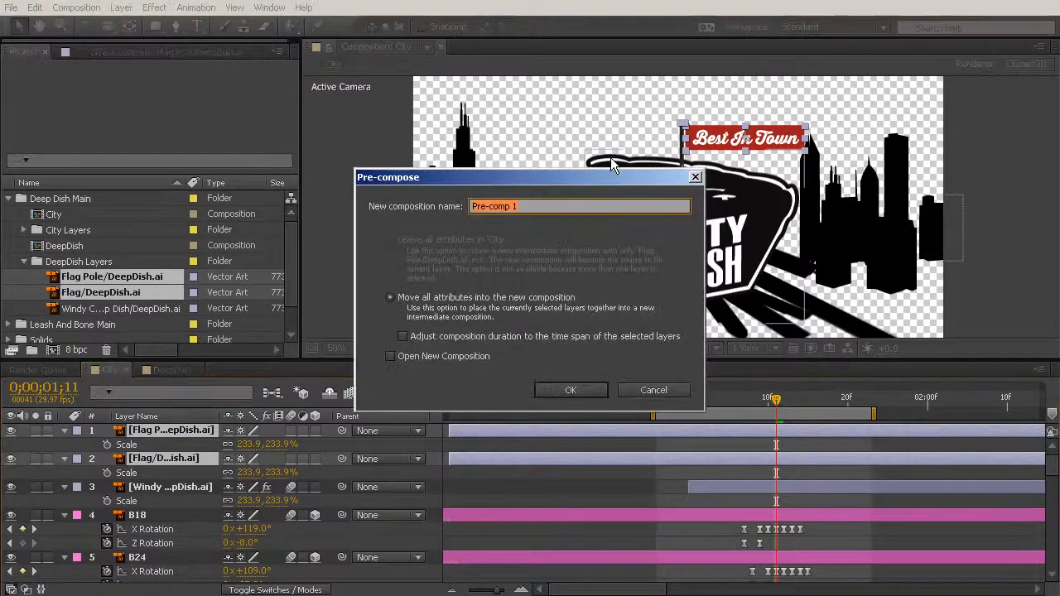
{"action": "type", "text": "flag"}
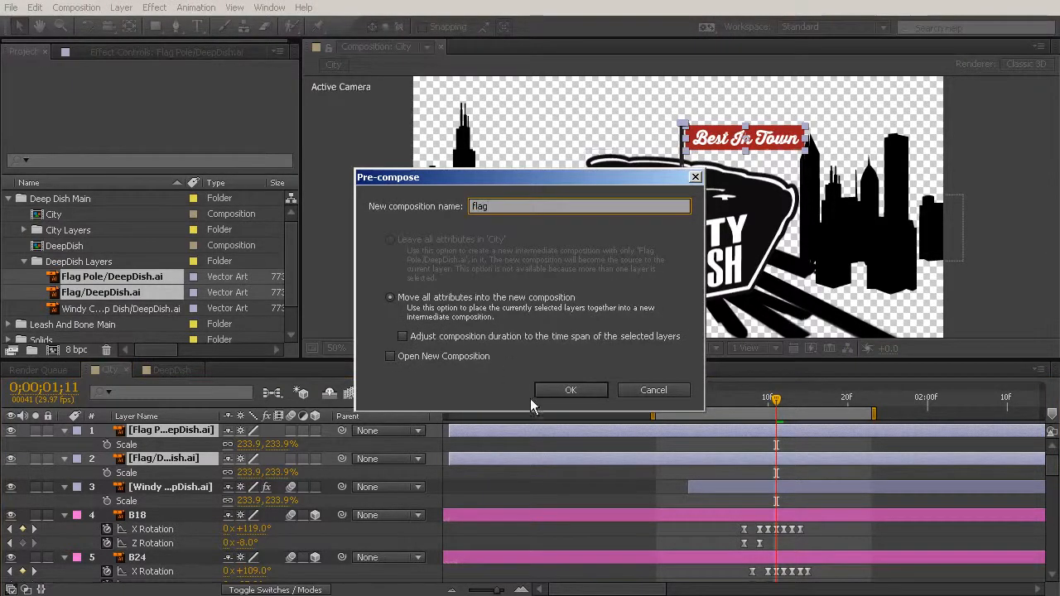
{"action": "left_click", "coordinate": [562, 390]}
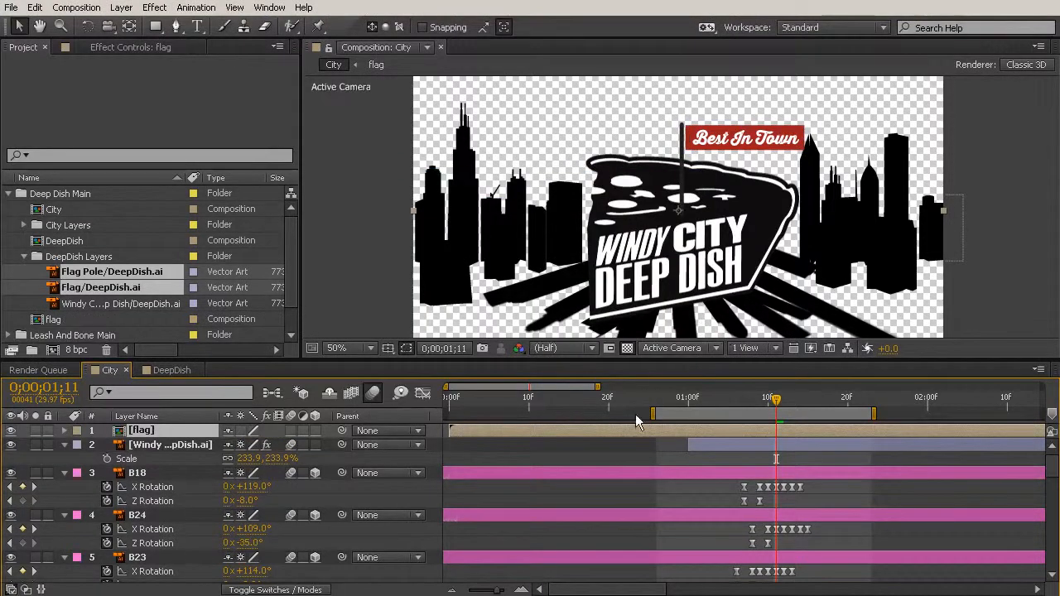
- Crop the flag composition to a region of interest of about 336 x 264 px around the flag and pole, and return to City
{"action": "double_click", "coordinate": [518, 430]}
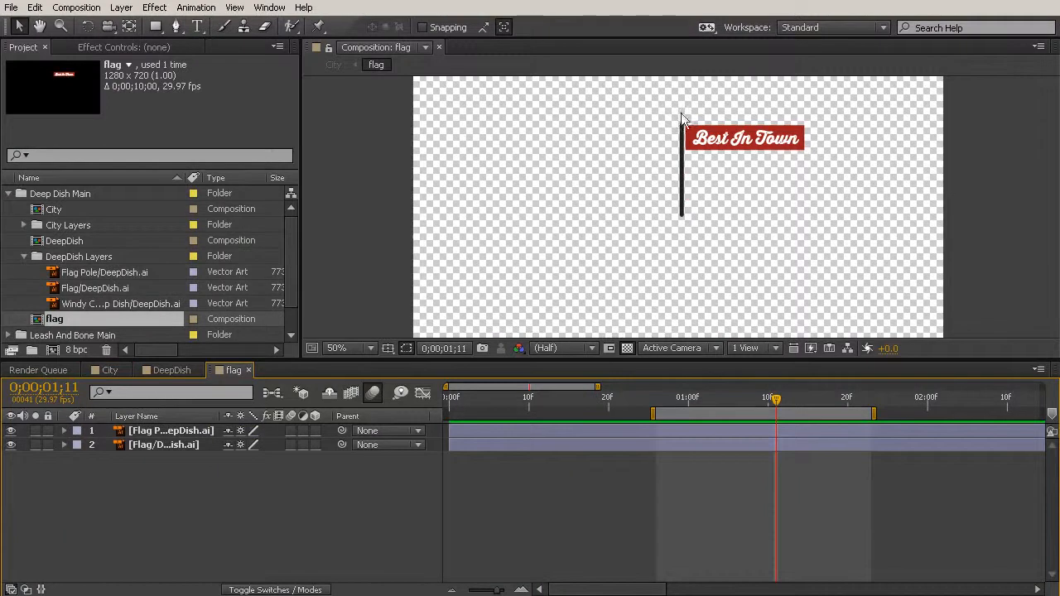
{"action": "left_click", "coordinate": [608, 347]}
{"action": "left_click_drag", "start_coordinate": [671, 113], "coordinate": [812, 224]}
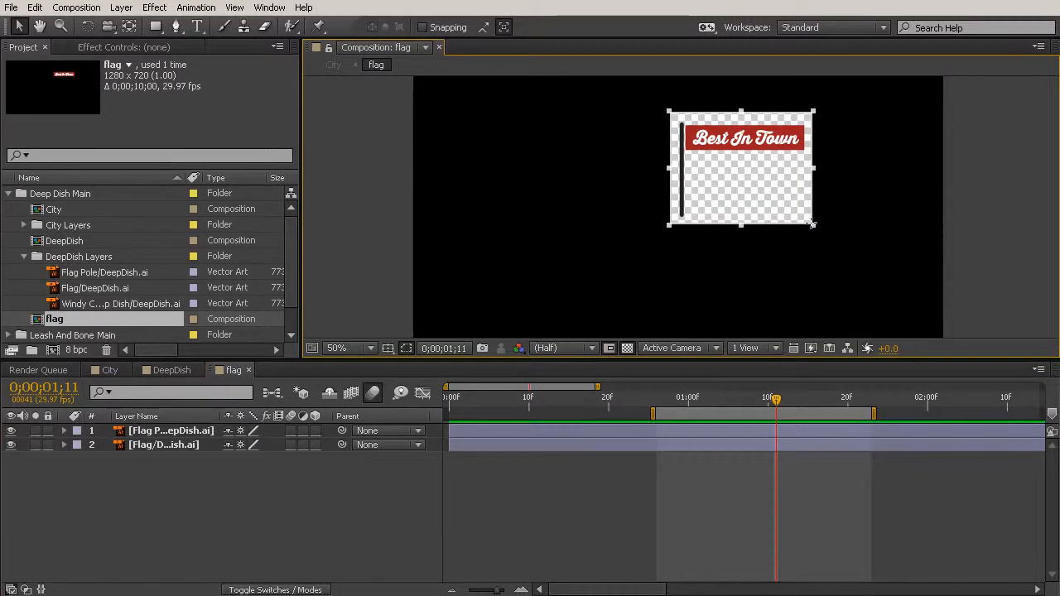
{"action": "left_click", "coordinate": [77, 7]}
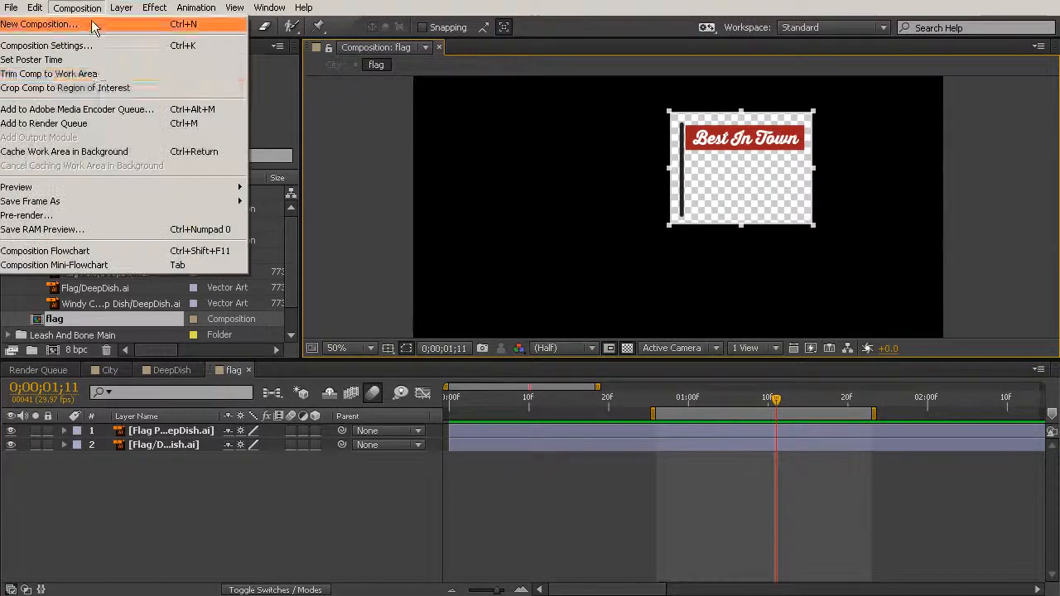
{"action": "left_click", "coordinate": [116, 87]}
{"action": "left_click", "coordinate": [248, 370]}
- Shift the flag layer in the City timeline to start at 0;00;01;21 and move the work area later to cover its entrance
{"action": "left_click_drag", "start_coordinate": [779, 402], "coordinate": [846, 431]}
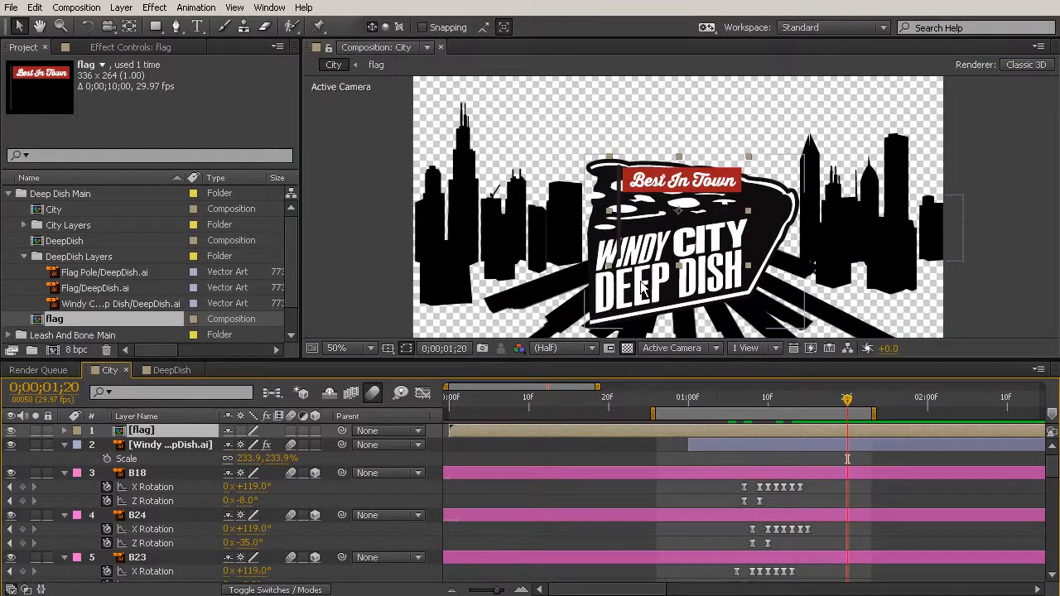
{"action": "left_click_drag", "start_coordinate": [847, 400], "coordinate": [855, 400]}
{"action": "left_click_drag", "start_coordinate": [524, 431], "coordinate": [935, 415]}
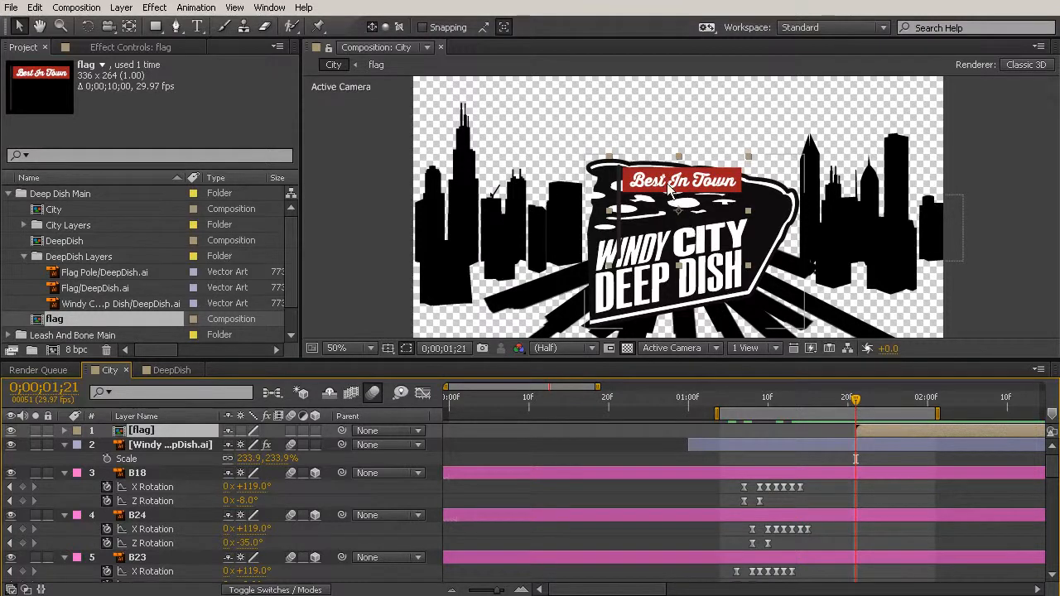
- Move the flag to about 658, 184 so the pole's base sits in the upper white spot of the pizza slice
{"action": "left_click_drag", "start_coordinate": [675, 190], "coordinate": [684, 117]}
{"action": "key", "text": "space"}
{"action": "left_click_drag", "start_coordinate": [722, 222], "coordinate": [715, 271]}
{"action": "left_click_drag", "start_coordinate": [665, 150], "coordinate": [665, 154]}
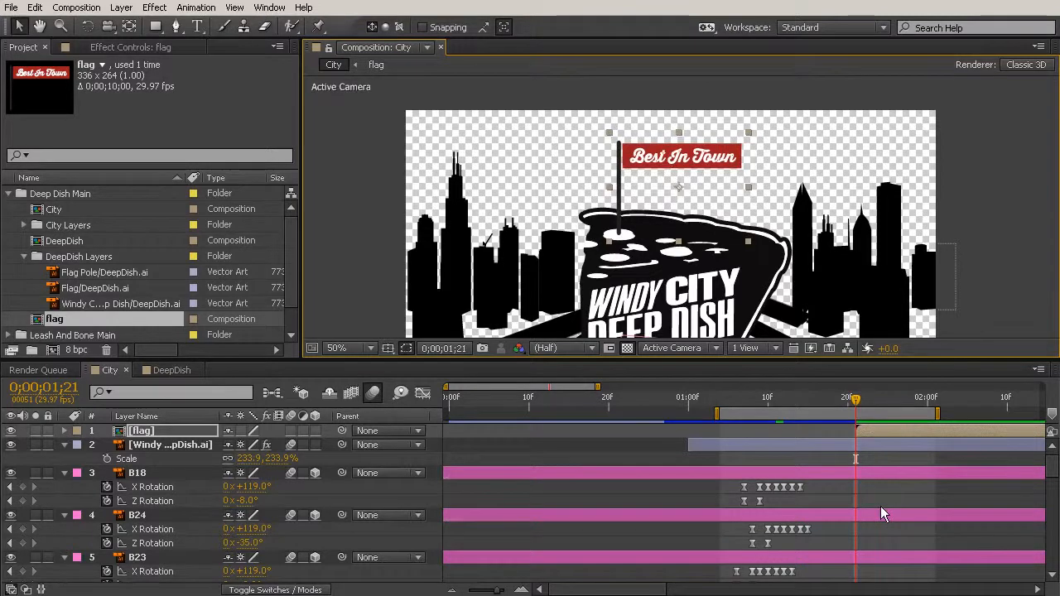
- Set a Position keyframe on the flag layer at 0;00;01;25 for its landed pose
{"action": "key", "text": "Page_Down"}
{"action": "key", "text": "Page_Down"}
{"action": "key", "text": "Page_Down"}
{"action": "key", "text": "Page_Down"}
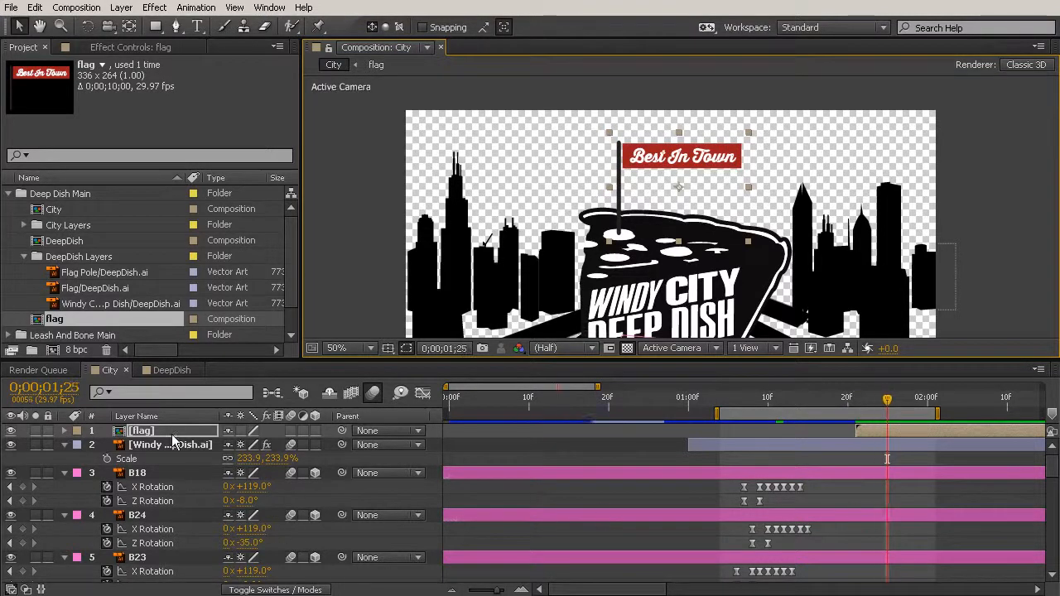
{"action": "left_click", "coordinate": [166, 437]}
{"action": "key", "text": "p"}
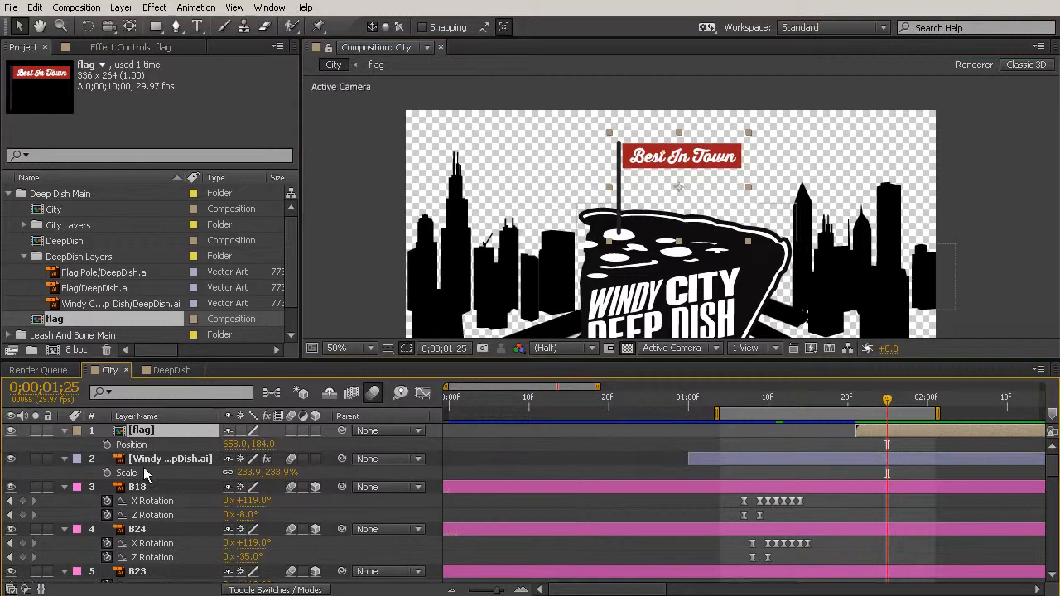
{"action": "left_click", "coordinate": [107, 445]}
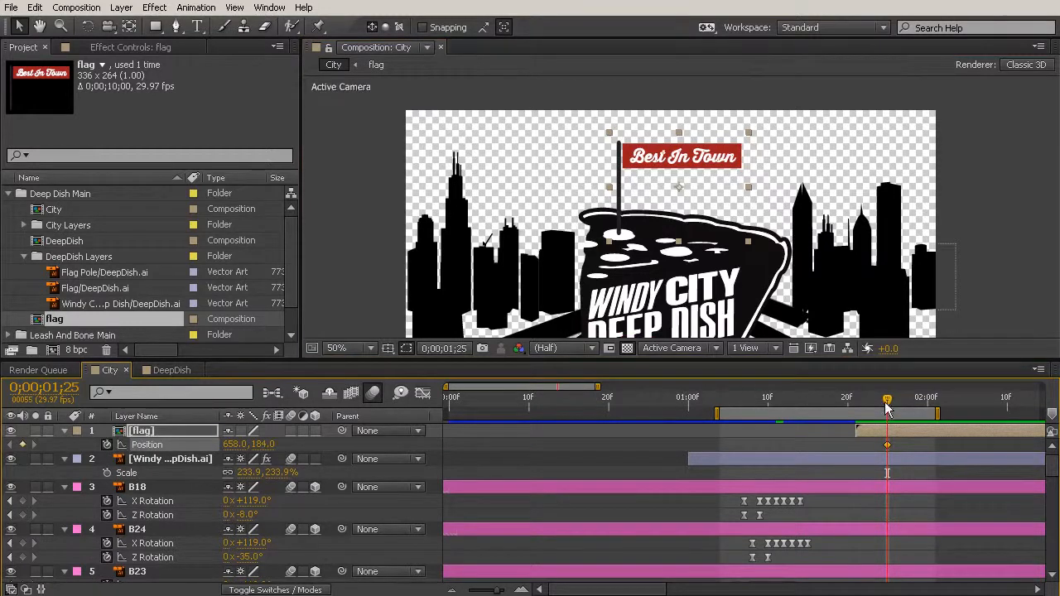
- At 0;00;01;21, move the flag straight up out of frame to about 658, -128 as its starting Position keyframe
{"action": "left_click_drag", "start_coordinate": [887, 402], "coordinate": [853, 403]}
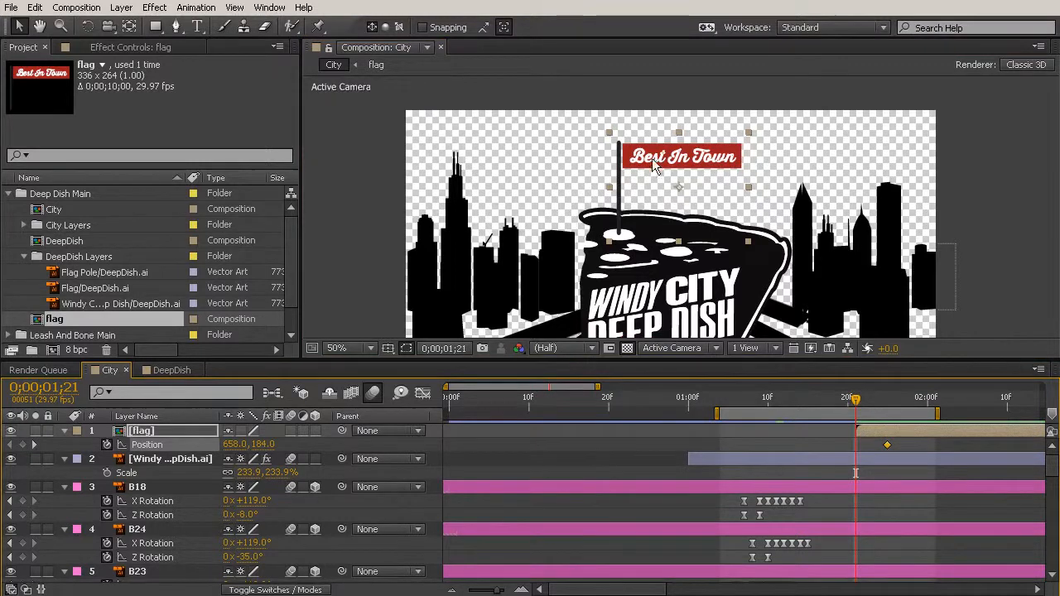
{"action": "left_click_drag", "start_coordinate": [639, 218], "coordinate": [646, 83]}
{"action": "left_click", "coordinate": [991, 286]}
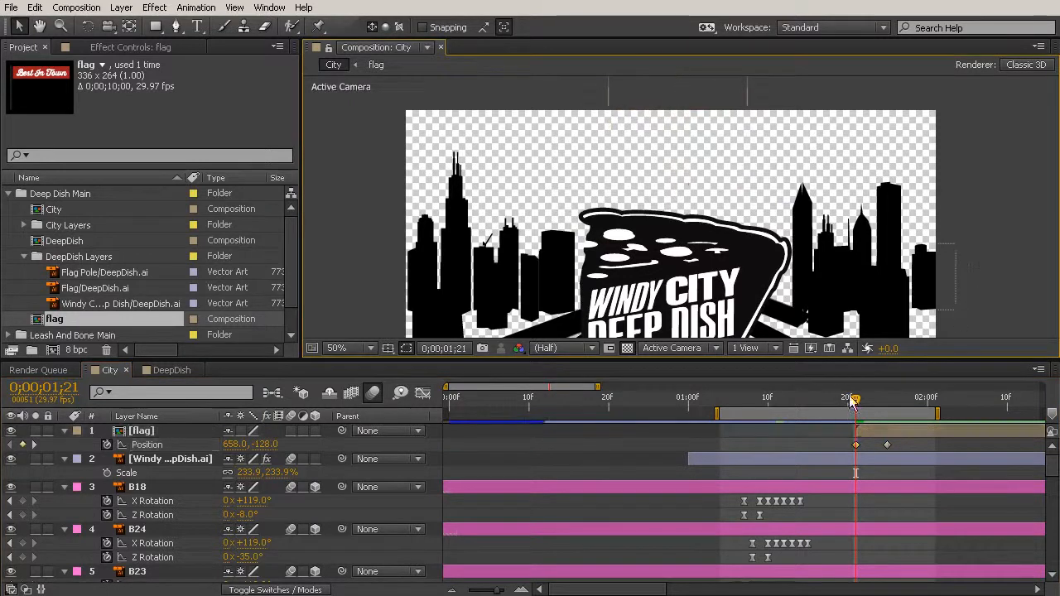
- Scrub through the flag's drop and enable motion blur on the flag layer, ending at 0;00;01;25
{"action": "left_click_drag", "start_coordinate": [853, 403], "coordinate": [903, 409]}
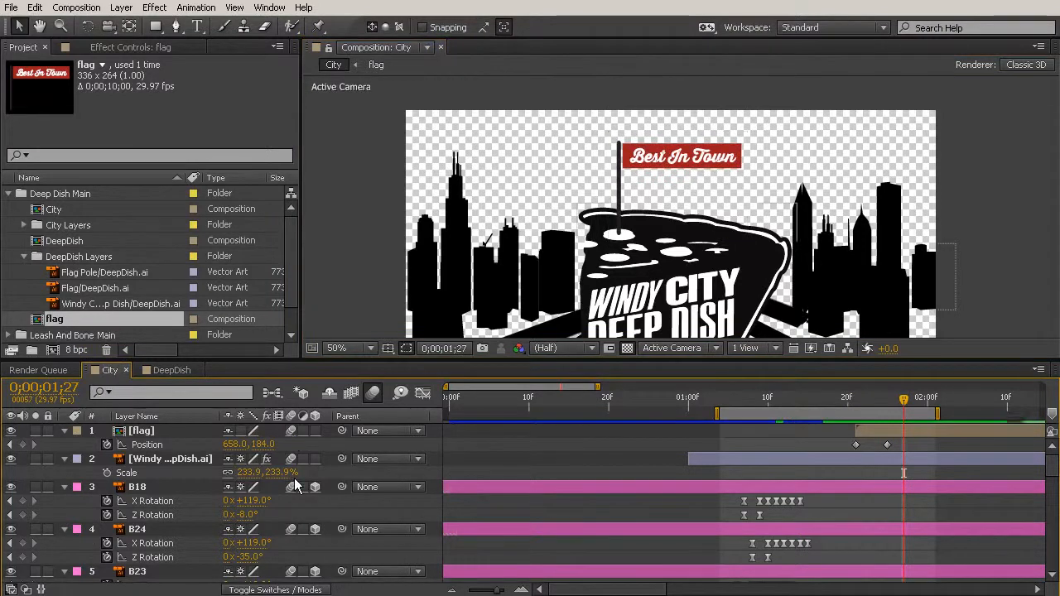
{"action": "left_click_drag", "start_coordinate": [861, 402], "coordinate": [904, 411]}
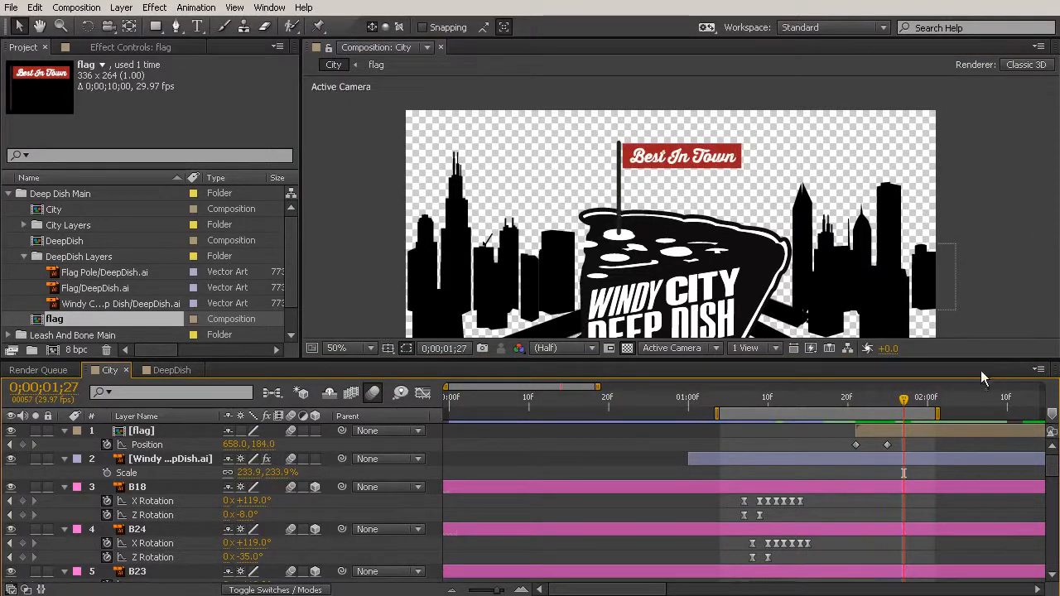
{"action": "left_click_drag", "start_coordinate": [902, 402], "coordinate": [888, 421]}
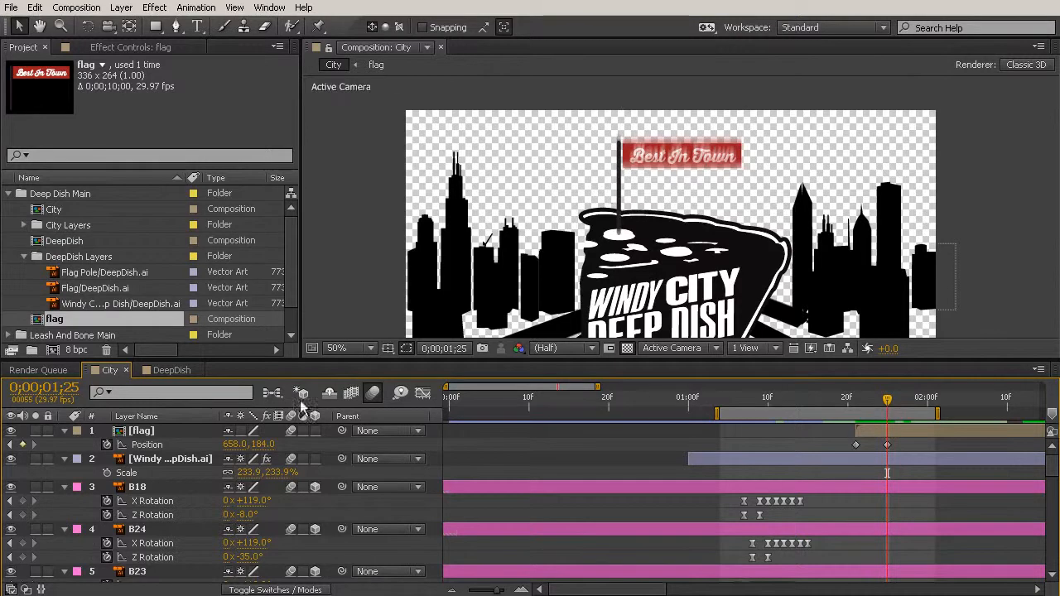
- Show the flag layer's Position in the graph editor and separate its dimensions into X and Y Position
{"action": "left_click", "coordinate": [423, 395]}
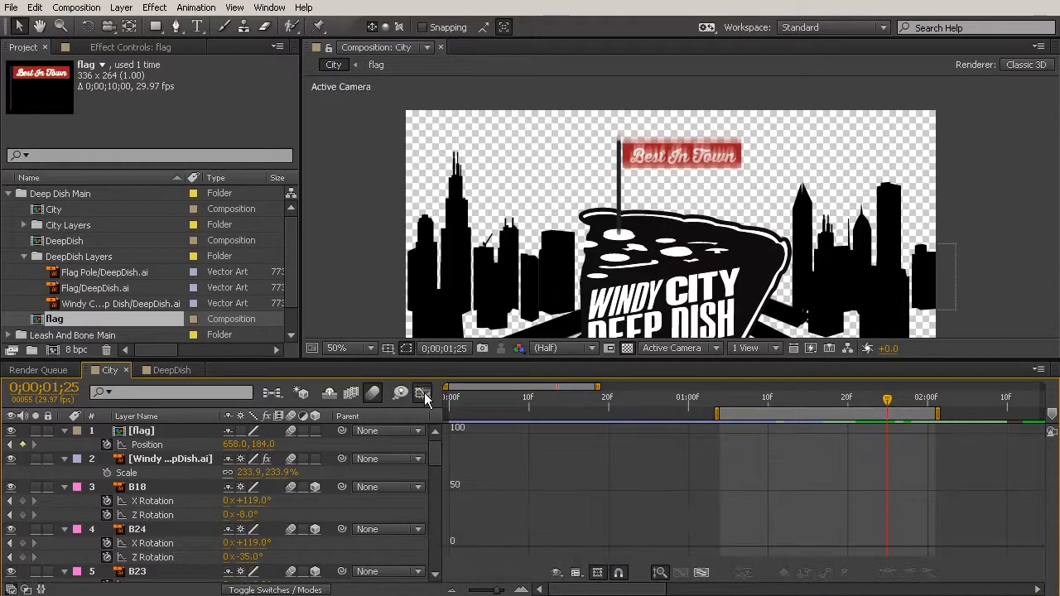
{"action": "left_click", "coordinate": [153, 445]}
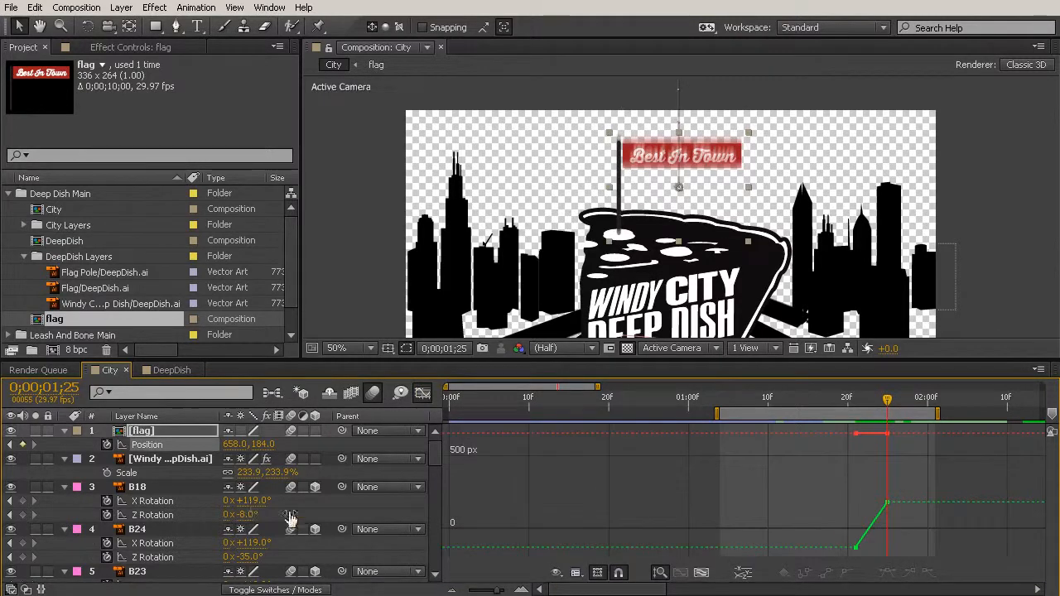
{"action": "left_click", "coordinate": [888, 503]}
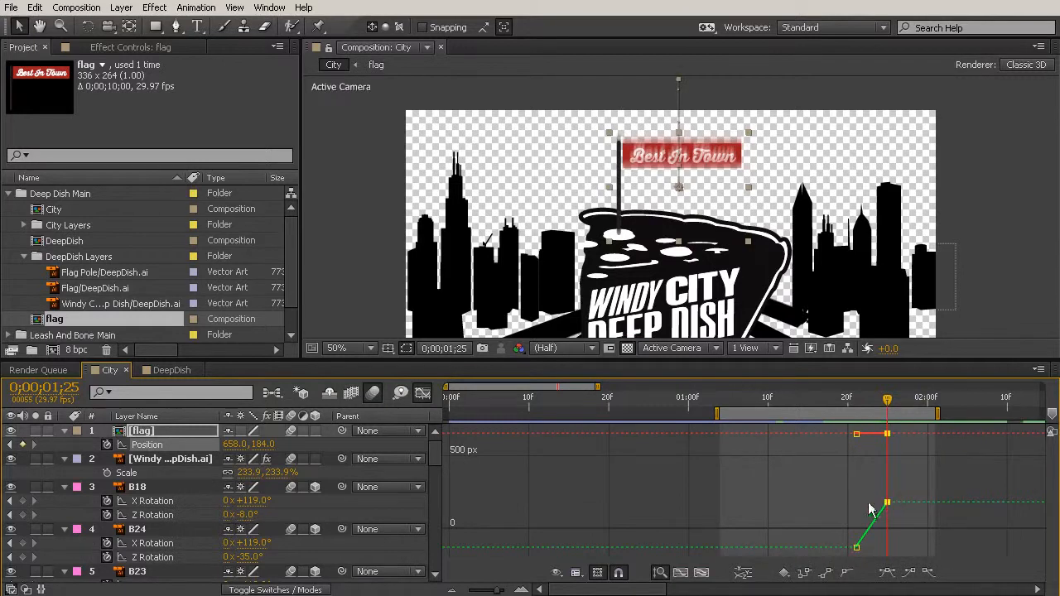
{"action": "left_click", "coordinate": [743, 573]}
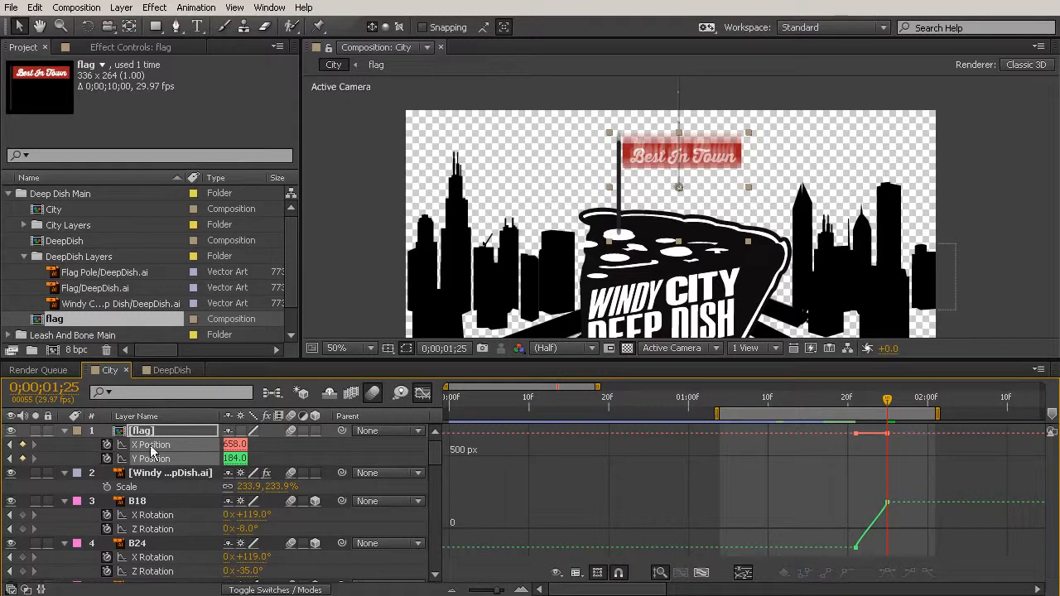
- Remove the flag layer's X Position keyframes, keeping only the Y Position animated
{"action": "left_click", "coordinate": [87, 448]}
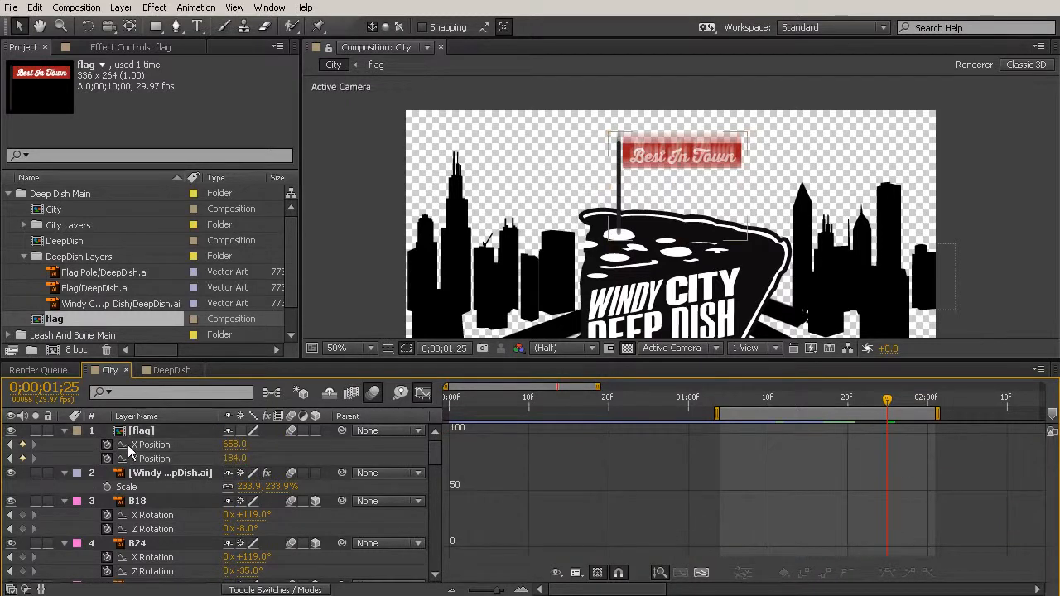
{"action": "left_click", "coordinate": [128, 445]}
{"action": "left_click", "coordinate": [107, 445]}
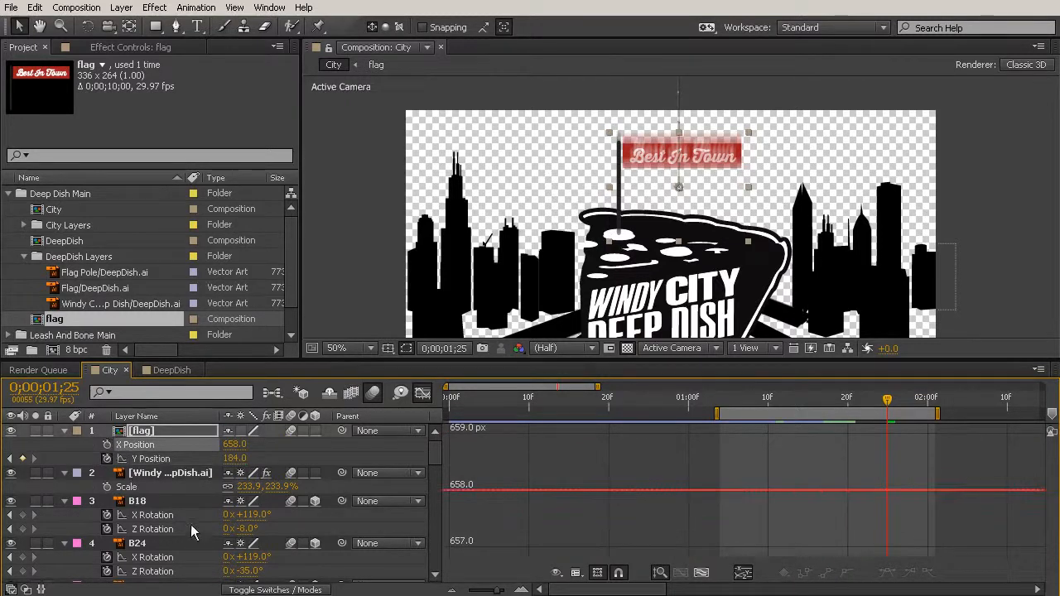
- Ease the flag's first Y Position keyframe so the drop starts slowly and accelerates, then exit the graph editor and scrub through the fall
{"action": "left_click", "coordinate": [153, 458]}
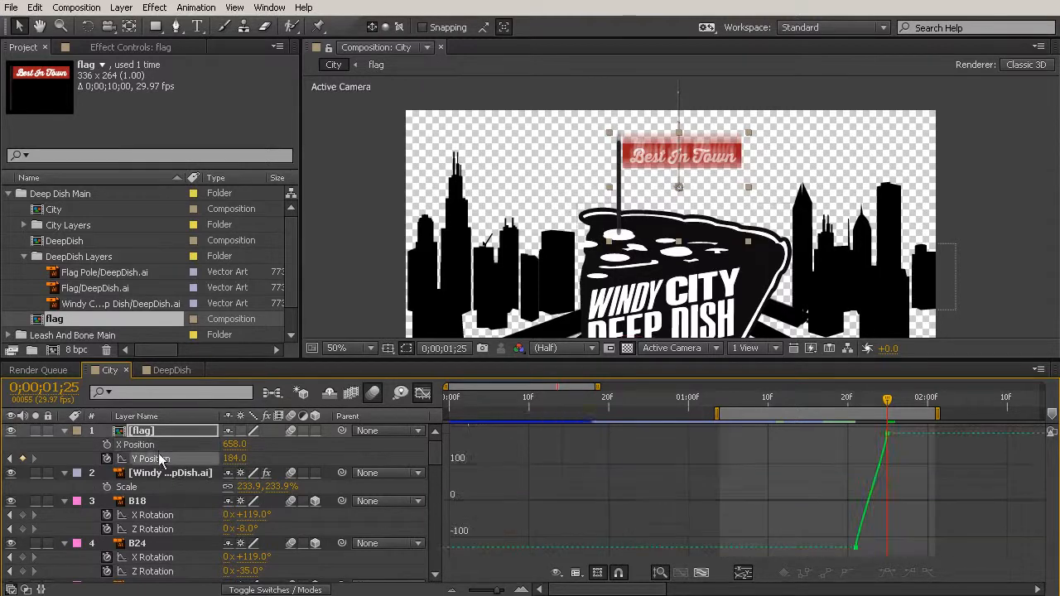
{"action": "left_click", "coordinate": [859, 535]}
{"action": "left_click_drag", "start_coordinate": [858, 532], "coordinate": [887, 546]}
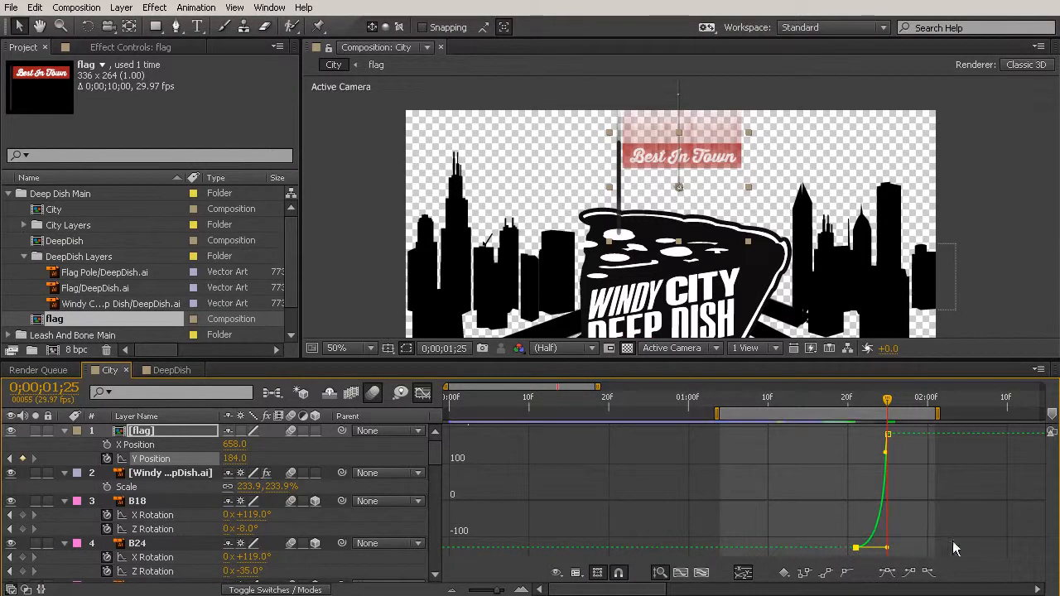
{"action": "left_click", "coordinate": [849, 405]}
{"action": "left_click_drag", "start_coordinate": [853, 410], "coordinate": [936, 441]}
{"action": "left_click", "coordinate": [422, 393]}
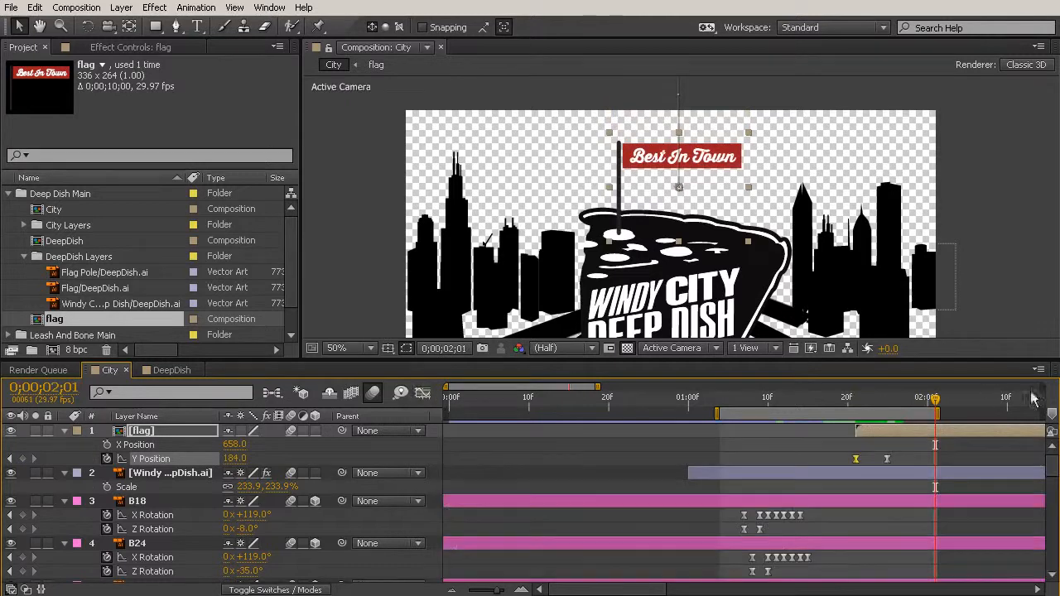
{"action": "left_click", "coordinate": [887, 403]}
{"action": "left_click_drag", "start_coordinate": [883, 400], "coordinate": [928, 406]}
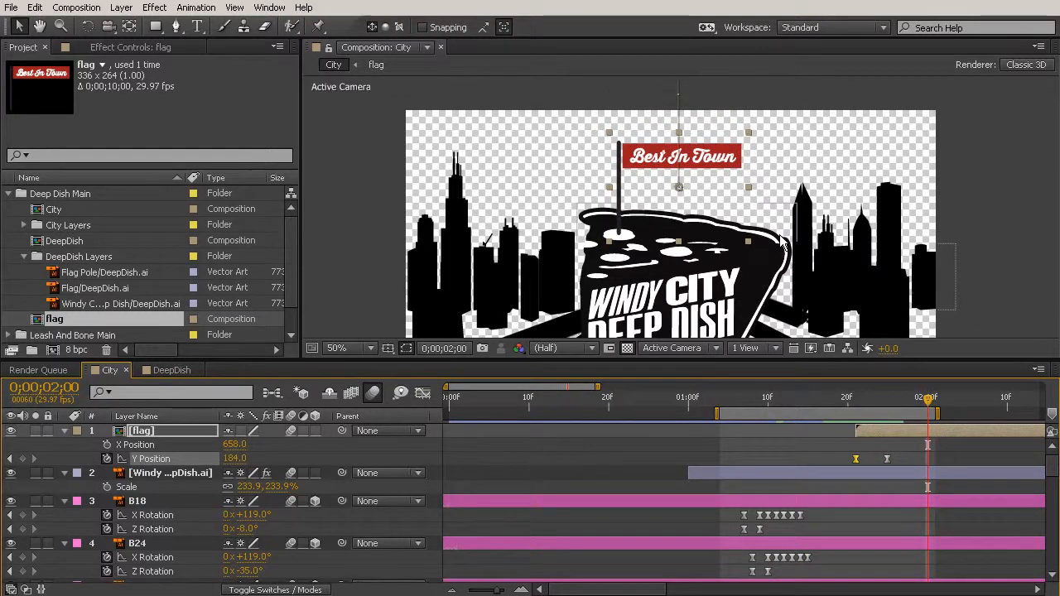
{"action": "left_click", "coordinate": [863, 403]}
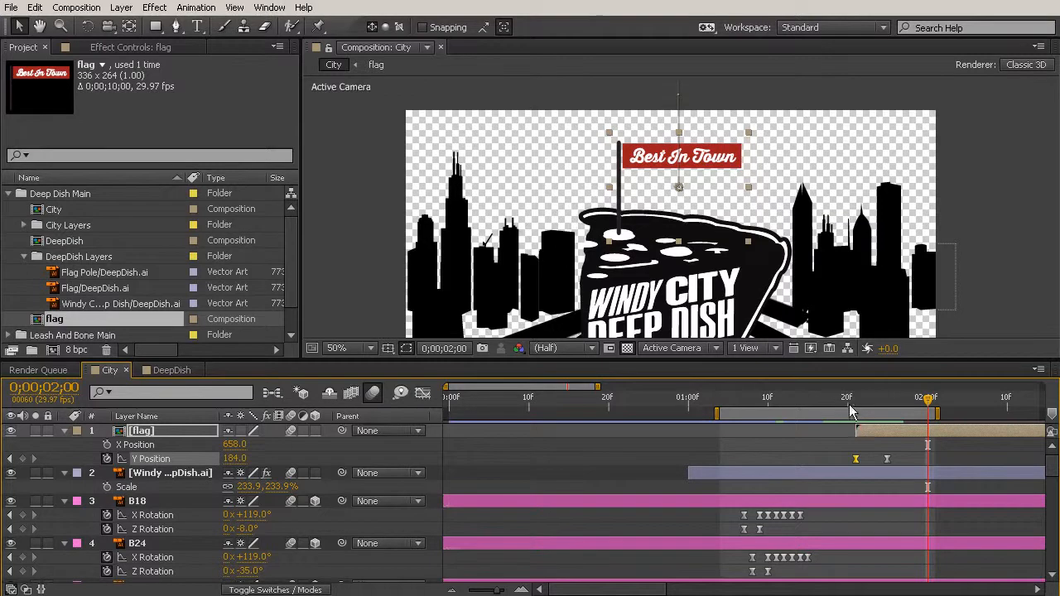
{"action": "left_click_drag", "start_coordinate": [861, 413], "coordinate": [899, 441]}
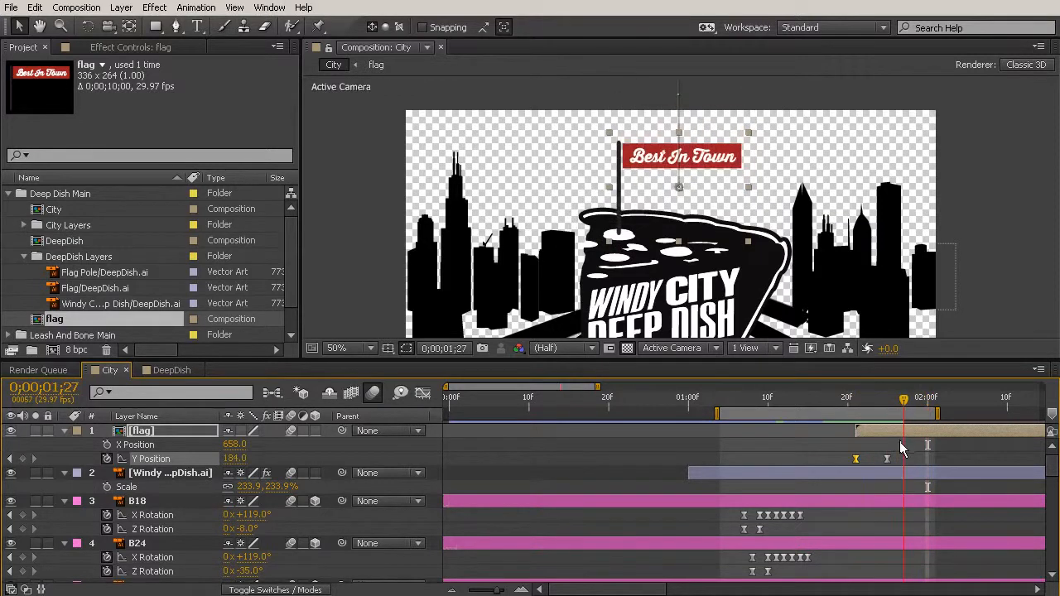
- Try rotating the flag layer to +6° about its centred anchor point and scrub through the movement
{"action": "left_click", "coordinate": [152, 445]}
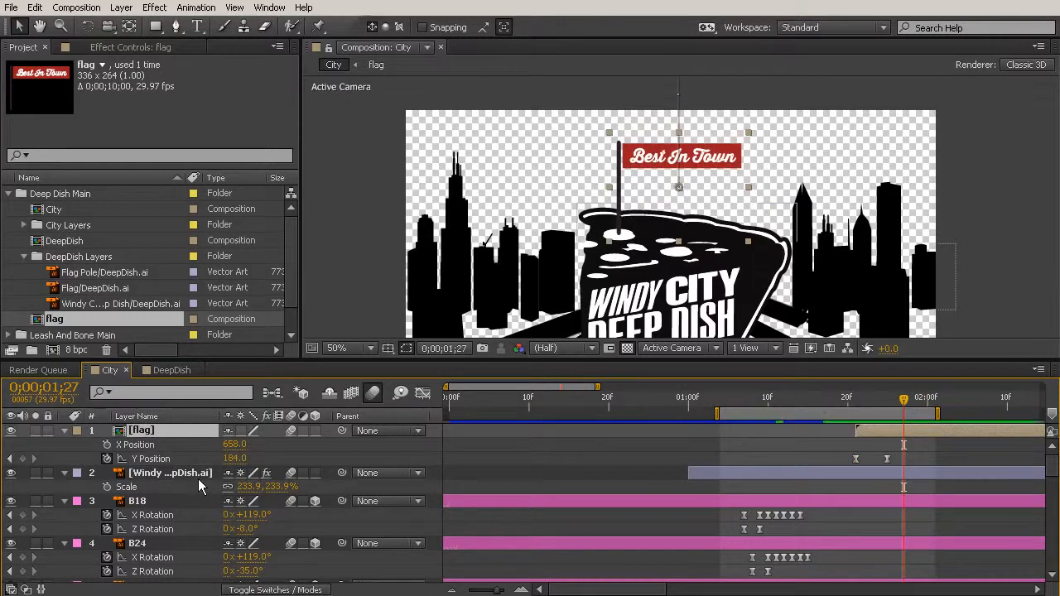
{"action": "key", "text": "r"}
{"action": "mouse_move", "coordinate": [246, 445]}
{"action": "left_mouse_down"}
{"action": "mouse_move", "coordinate": [268, 444]}
{"action": "mouse_move", "coordinate": [254, 444]}
{"action": "left_mouse_up"}
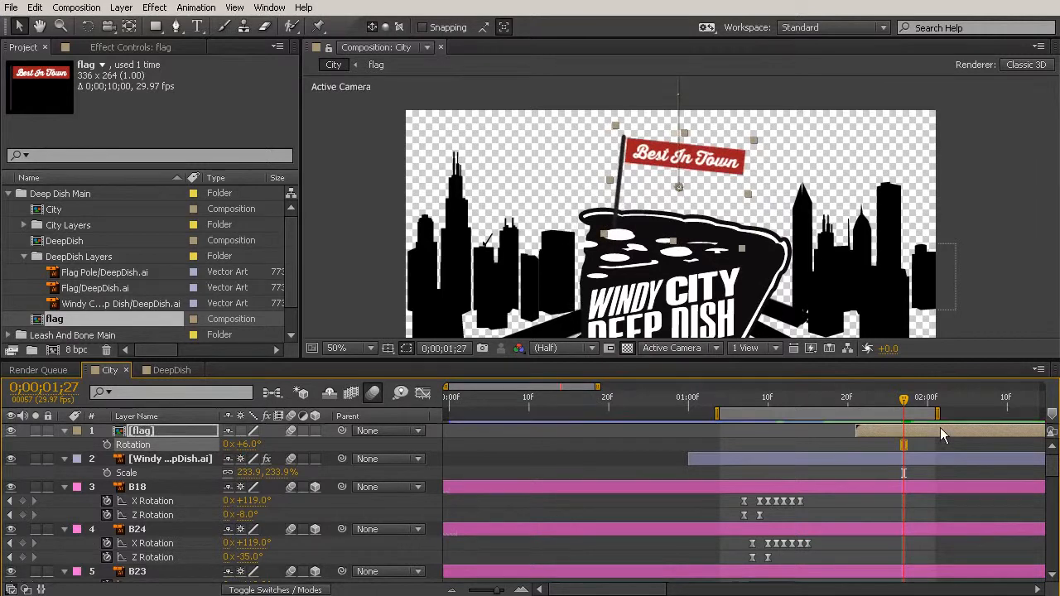
{"action": "left_click_drag", "start_coordinate": [903, 400], "coordinate": [896, 427]}
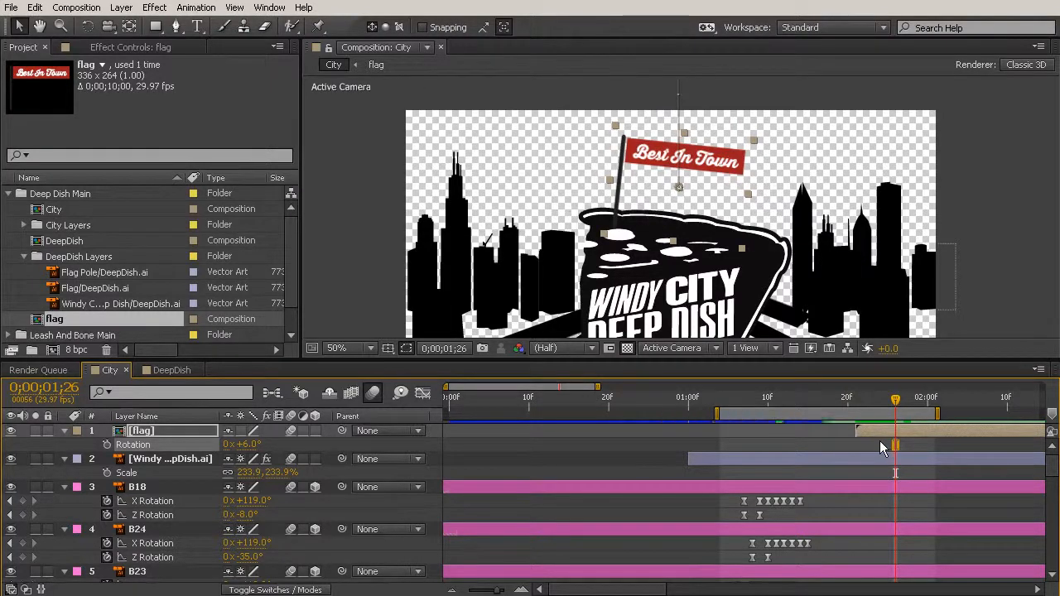
{"action": "left_click_drag", "start_coordinate": [853, 398], "coordinate": [918, 421]}
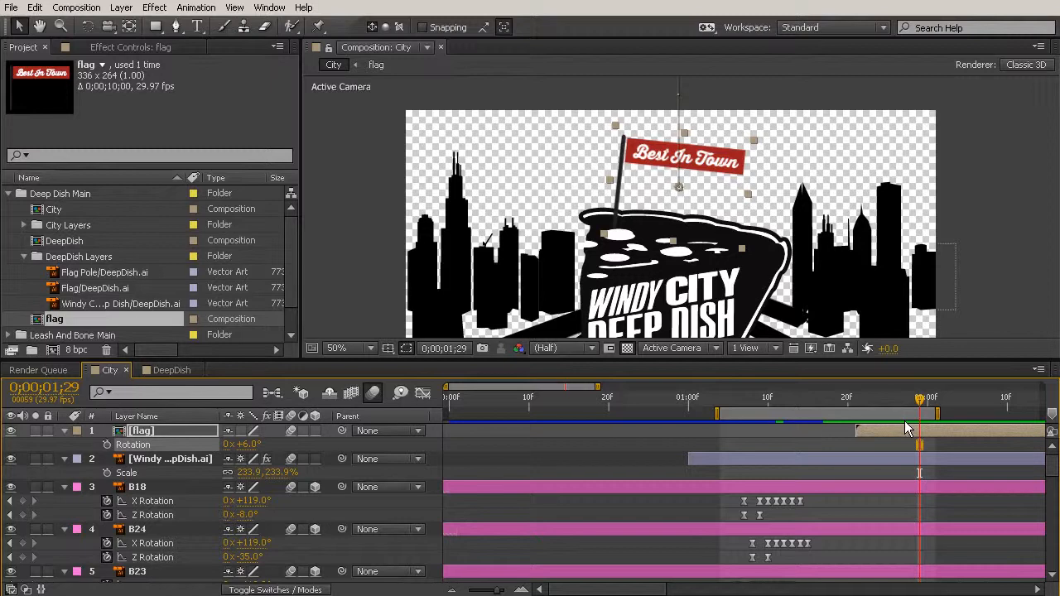
{"action": "left_click", "coordinate": [904, 420]}
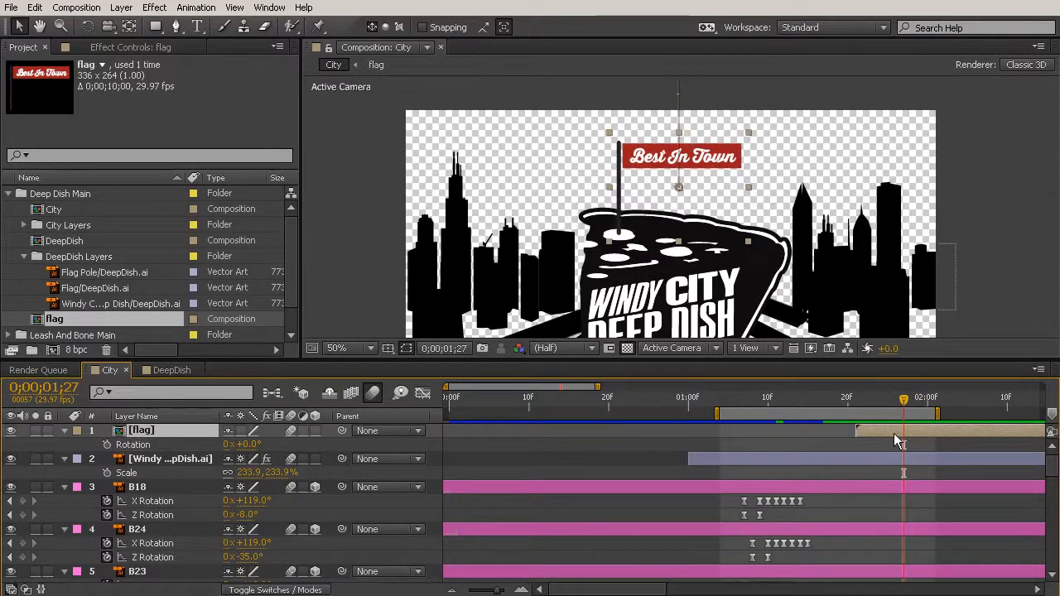
- Split the flag layer at its landing keyframe, 0;00;01;25
{"action": "key", "text": "u"}
{"action": "key", "text": "j"}
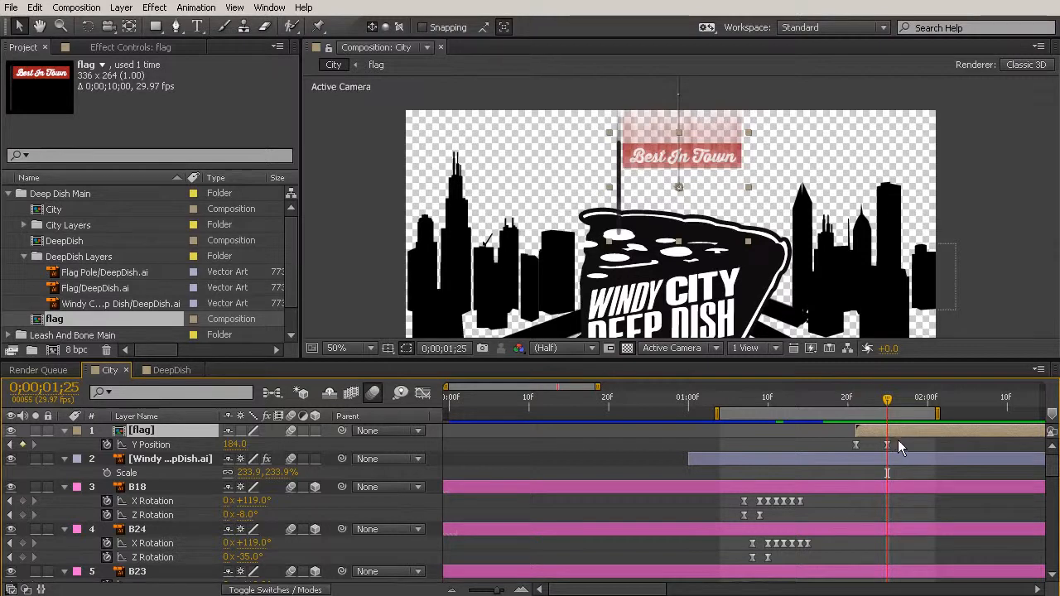
{"action": "key", "text": "ctrl+d"}
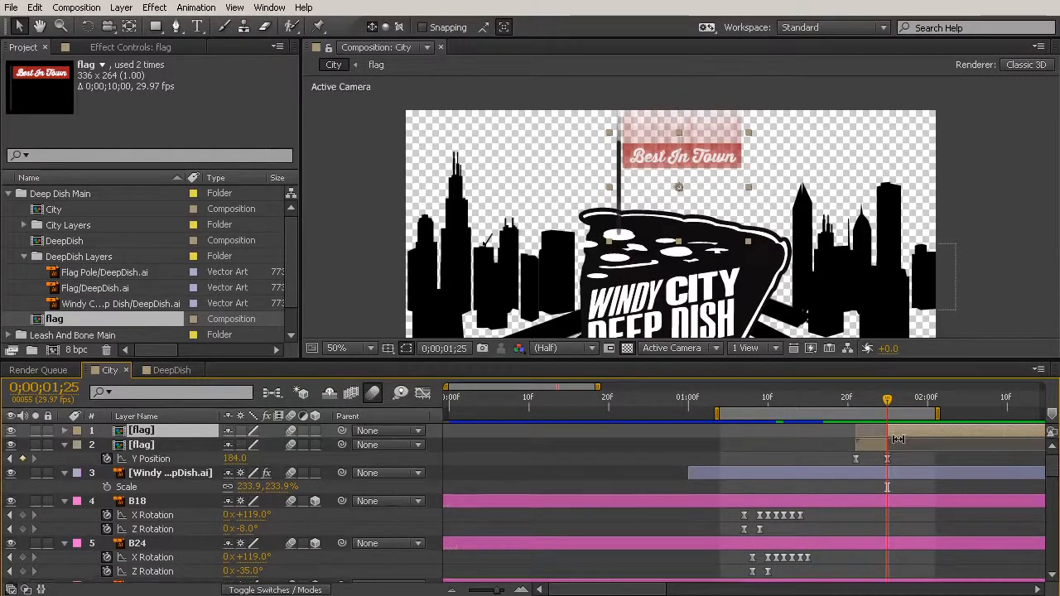
- Reveal the keyframes of the second flag segment and remove its Y Position animation, holding it at 184
{"action": "left_click_drag", "start_coordinate": [887, 401], "coordinate": [907, 406]}
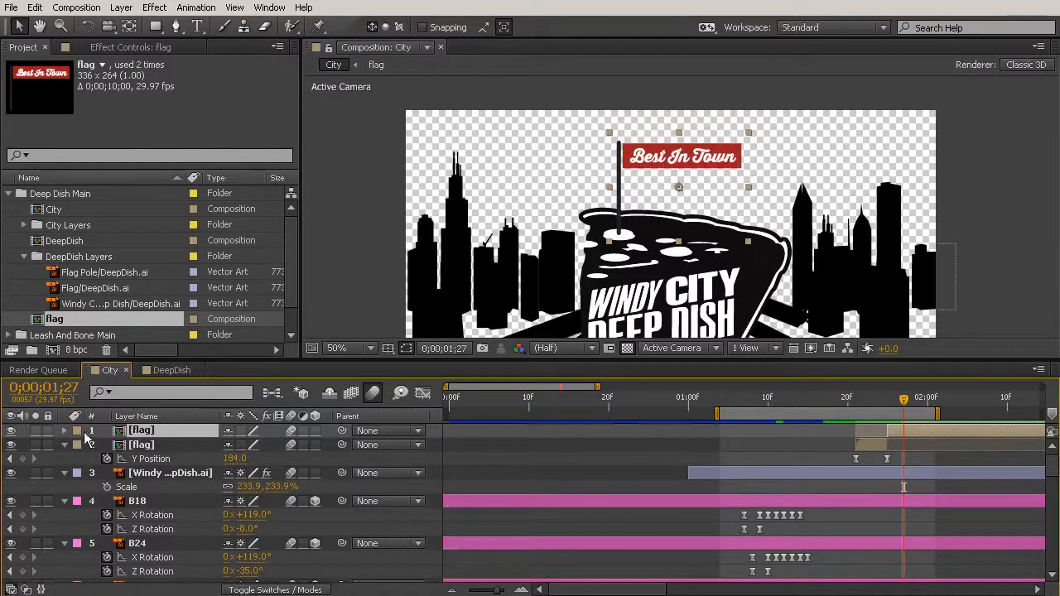
{"action": "left_click", "coordinate": [64, 430]}
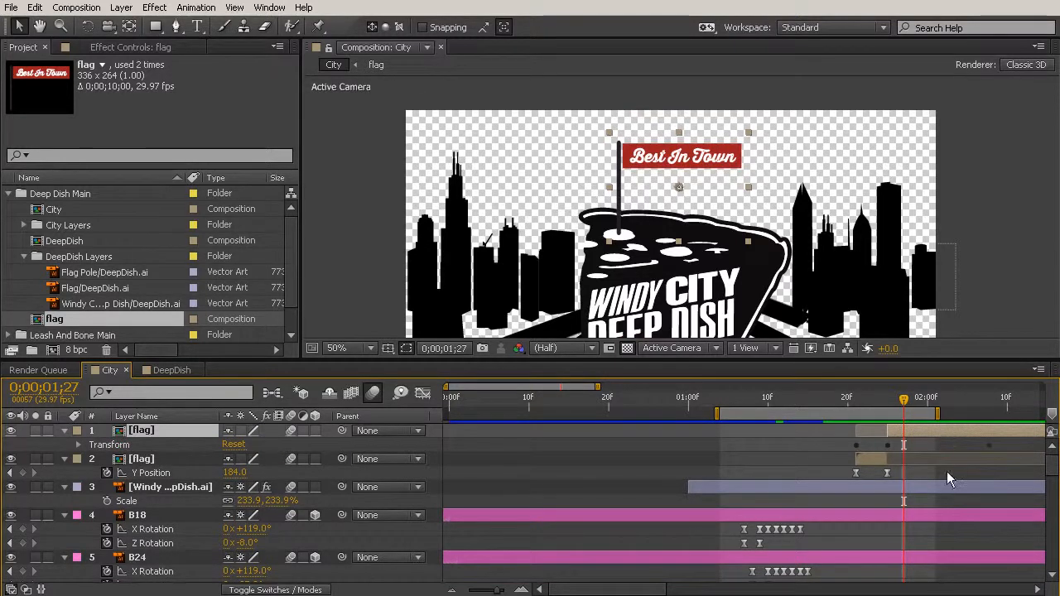
{"action": "key", "text": "u"}
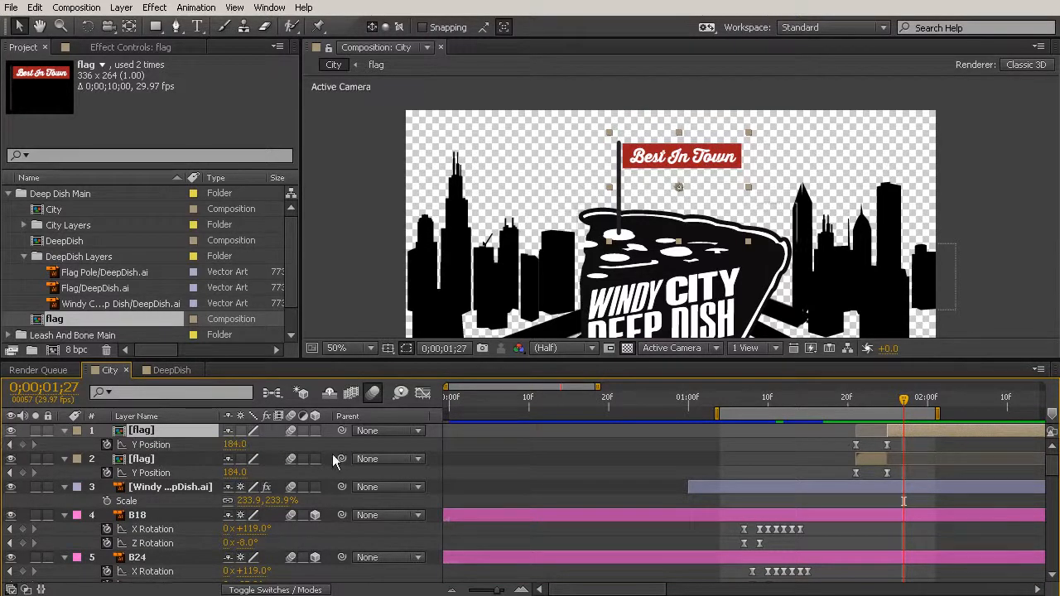
{"action": "left_click_drag", "start_coordinate": [857, 401], "coordinate": [896, 412]}
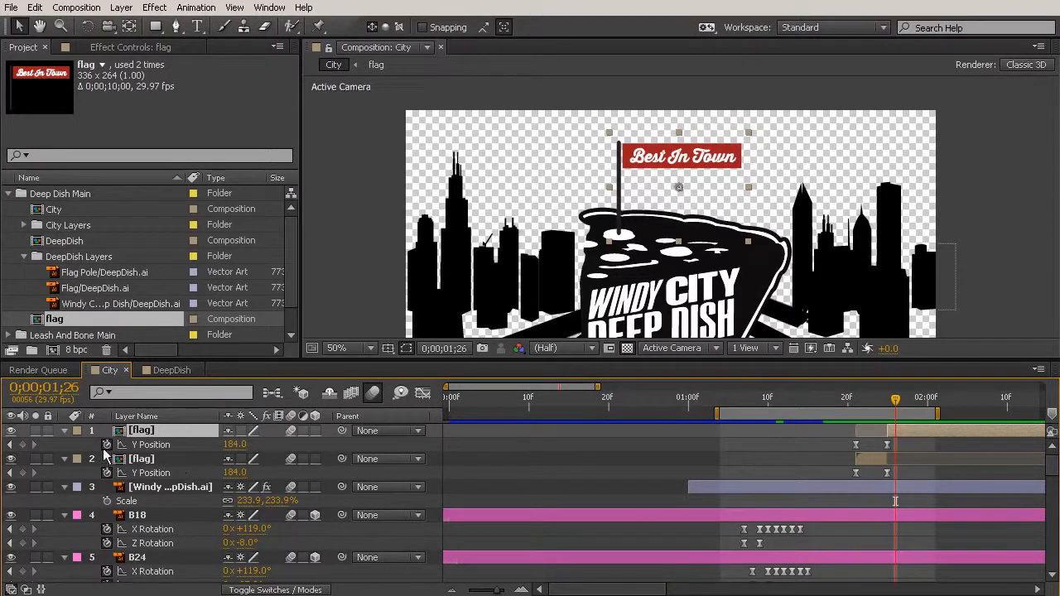
{"action": "left_click", "coordinate": [108, 445]}
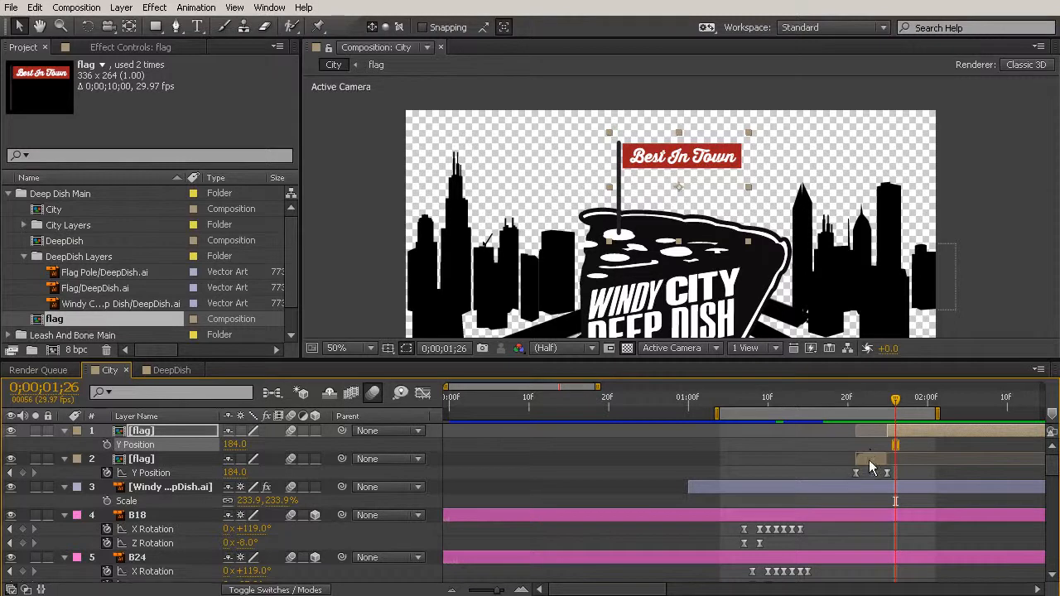
- Move the second flag segment's anchor point to the base of the pole in the pizza's white spot
{"action": "left_click", "coordinate": [869, 459]}
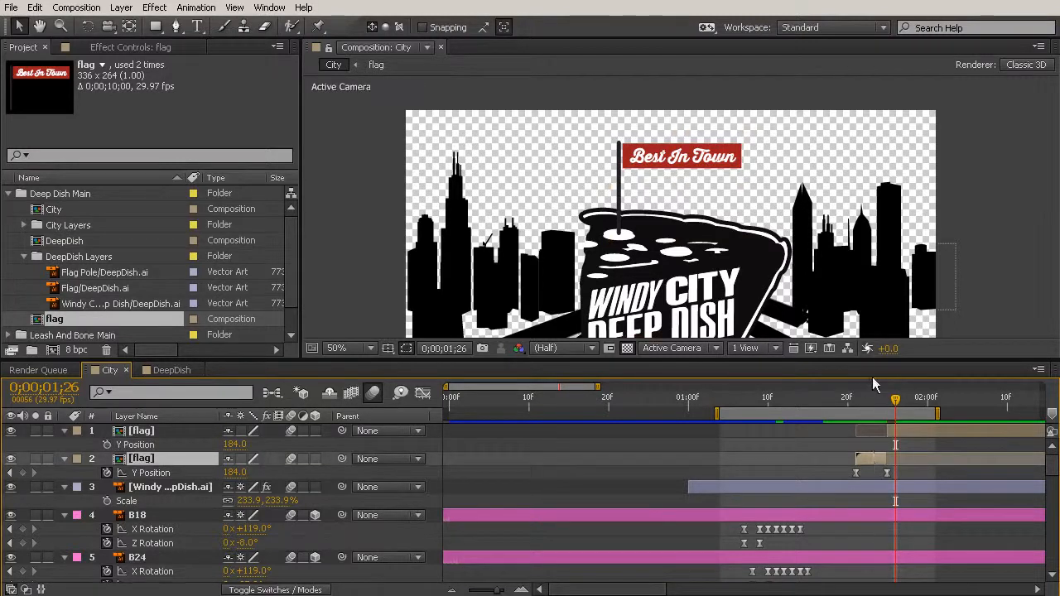
{"action": "left_click_drag", "start_coordinate": [846, 403], "coordinate": [903, 424]}
{"action": "left_click", "coordinate": [911, 431]}
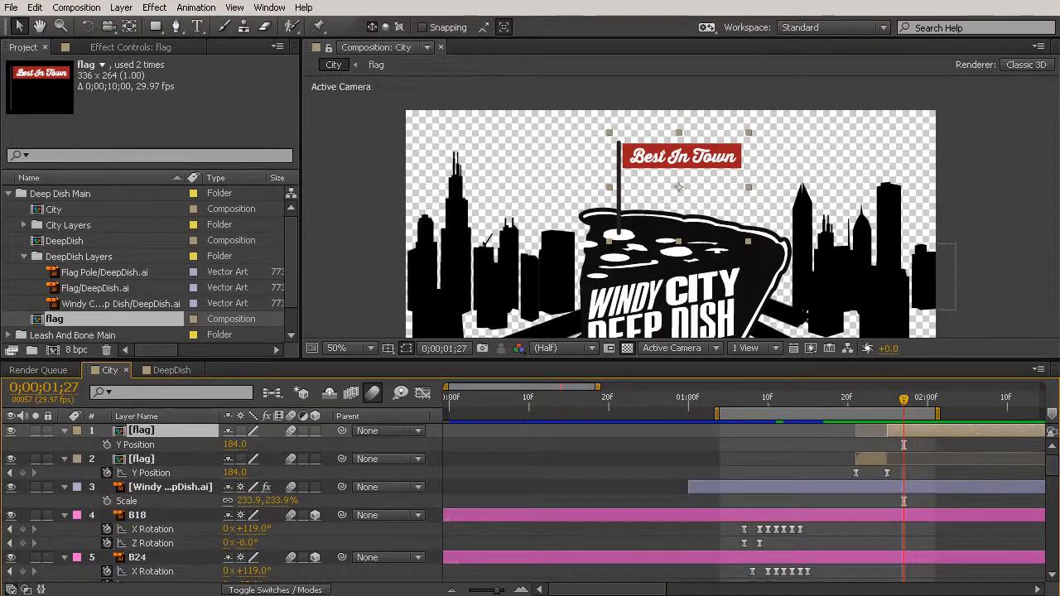
{"action": "left_click", "coordinate": [129, 26]}
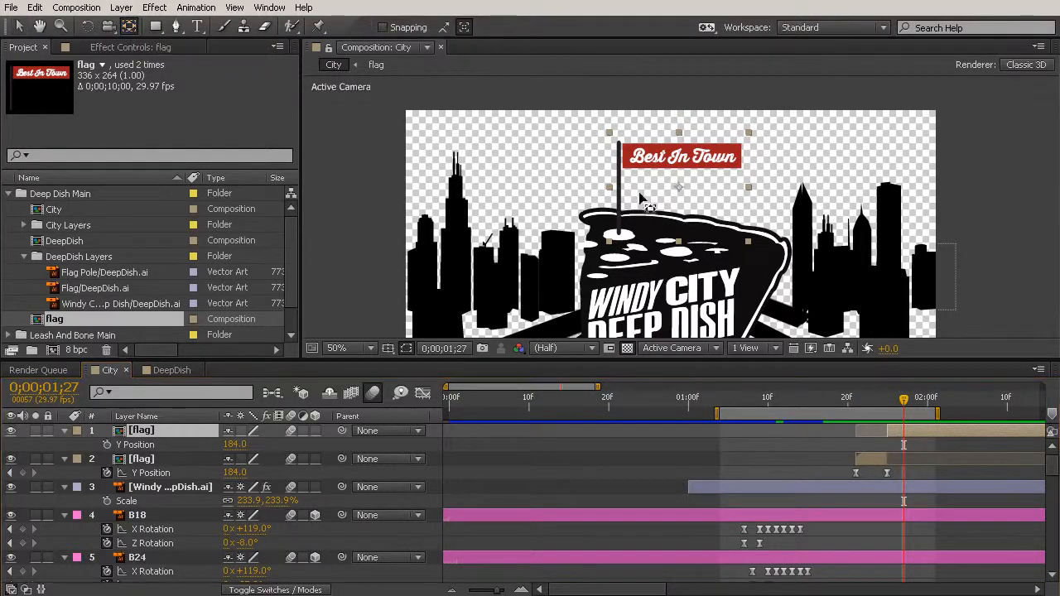
{"action": "left_click_drag", "start_coordinate": [679, 188], "coordinate": [615, 235]}
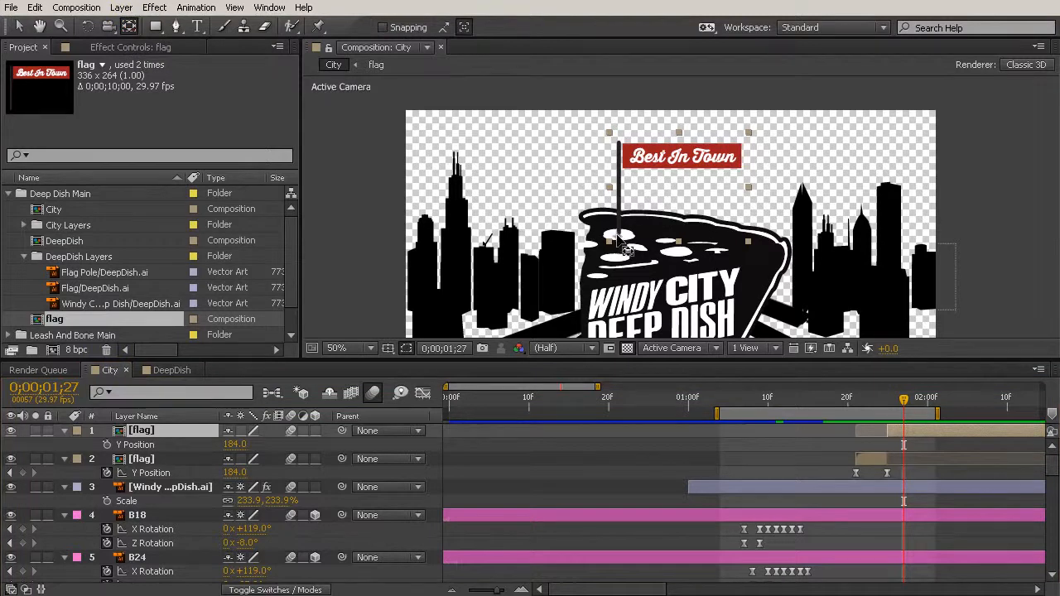
- Set a Rotation keyframe of 0° on the second flag segment at 0;00;01;25
{"action": "left_click", "coordinate": [887, 399]}
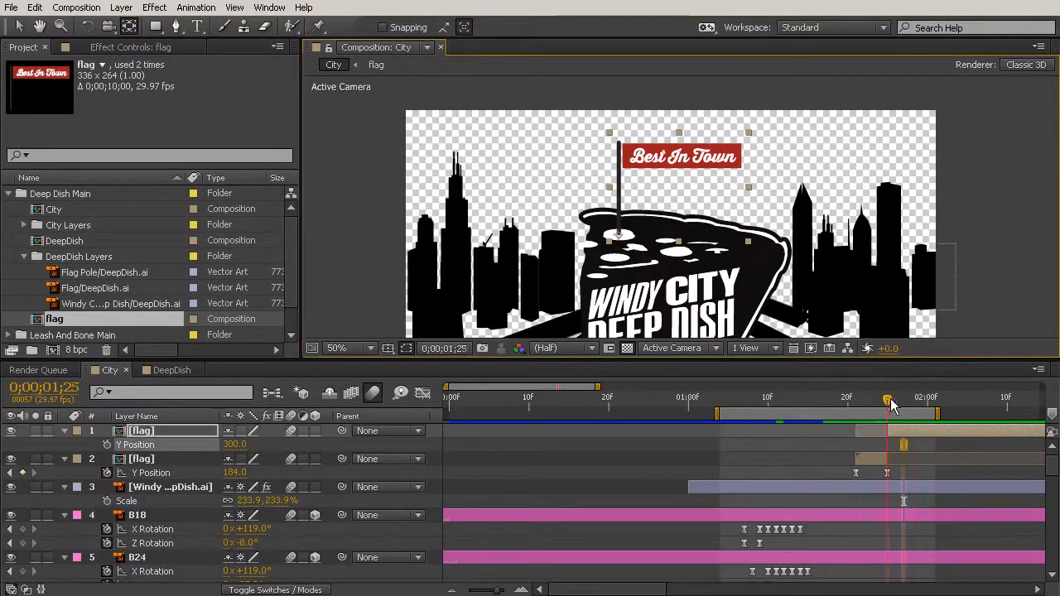
{"action": "left_click", "coordinate": [141, 432]}
{"action": "key", "text": "r"}
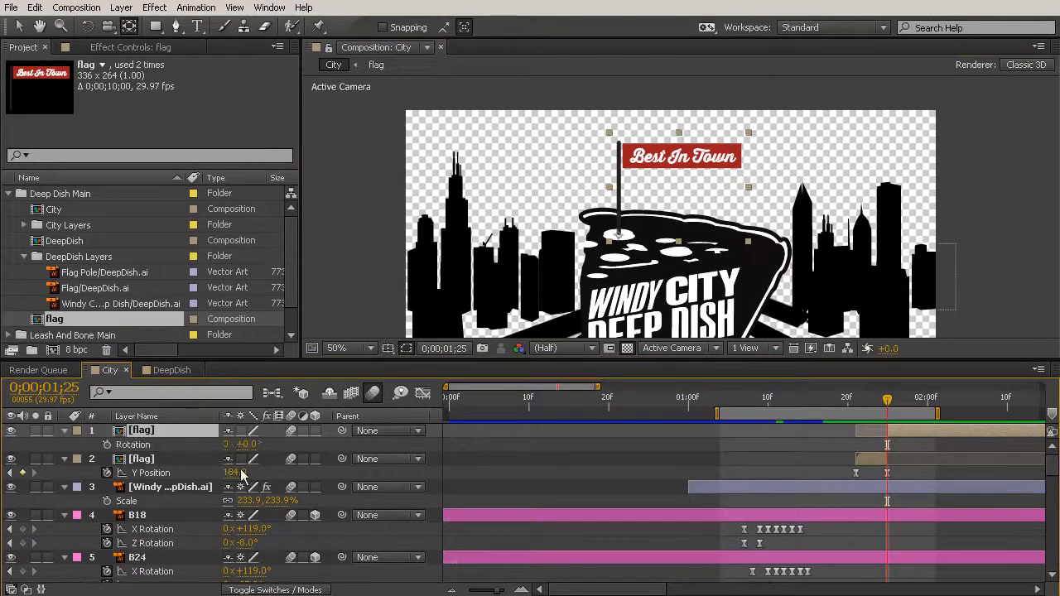
{"action": "left_click", "coordinate": [107, 445]}
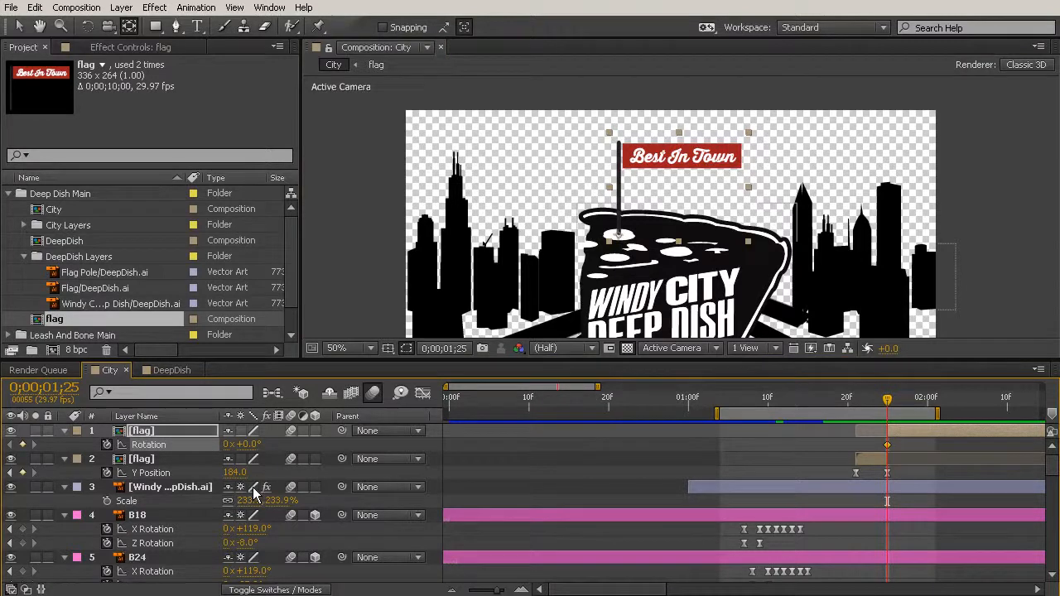
- At 0;00;01;27, rotate the second flag segment to +6° as a new keyframe and scrub the tilt, ending at 0;00;01;29
{"action": "key", "text": "Page_Down"}
{"action": "key", "text": "Page_Down"}
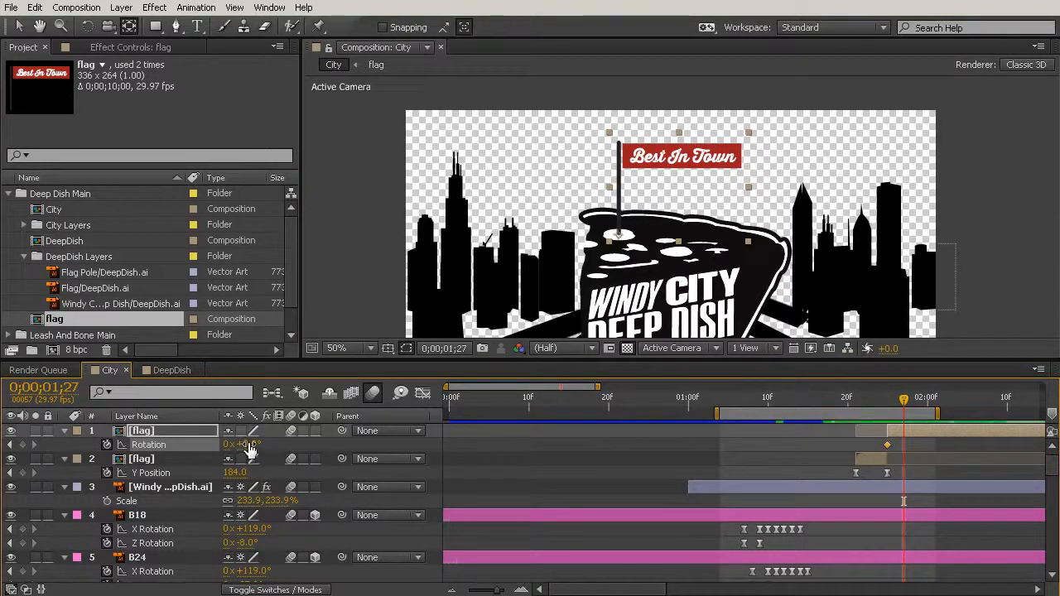
{"action": "left_click_drag", "start_coordinate": [250, 450], "coordinate": [251, 450]}
{"action": "left_click_drag", "start_coordinate": [251, 445], "coordinate": [257, 445]}
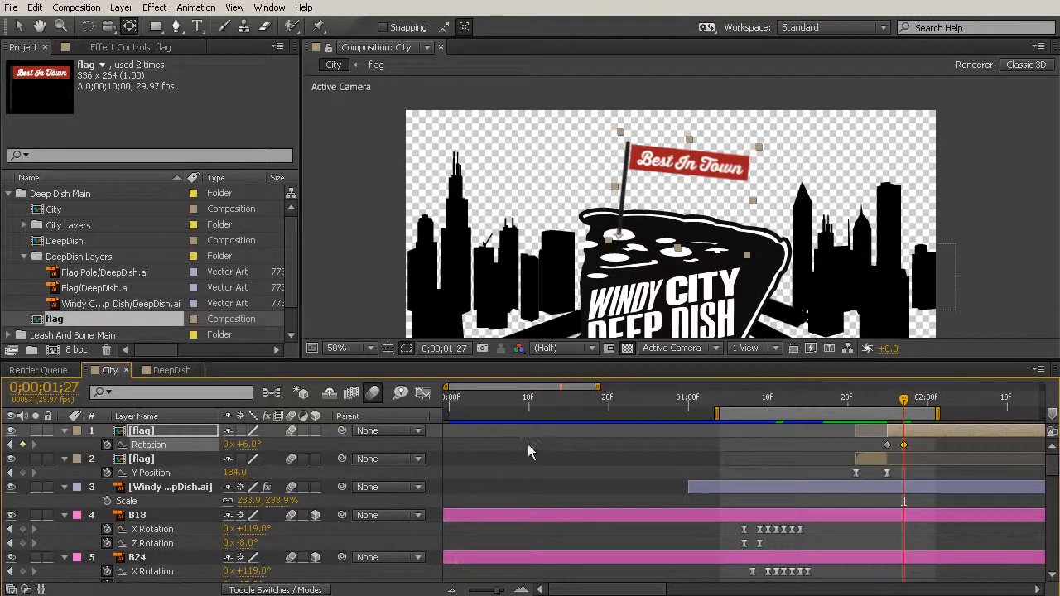
{"action": "left_click", "coordinate": [887, 401]}
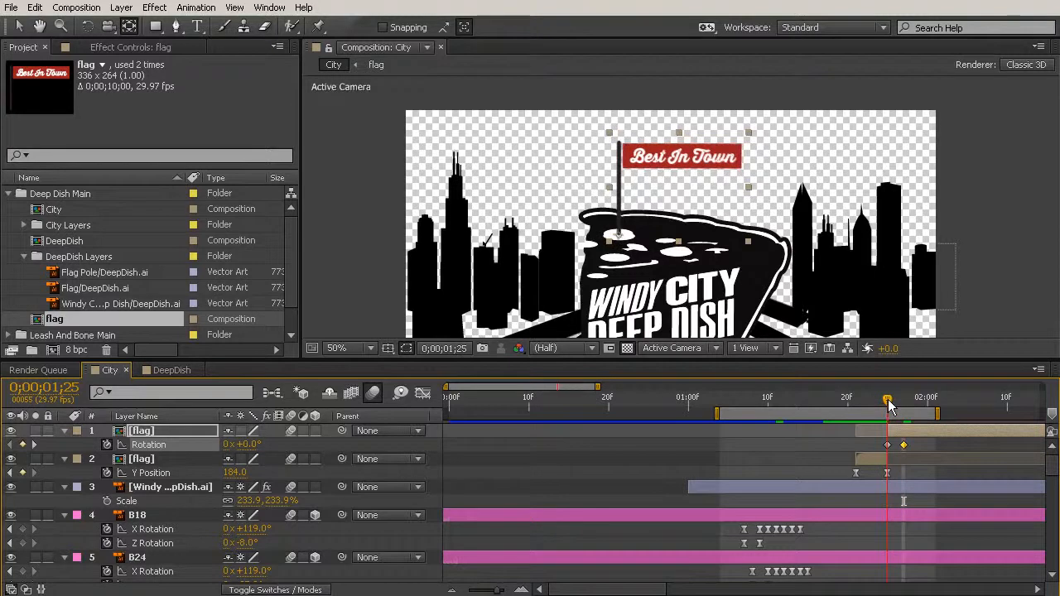
{"action": "left_click_drag", "start_coordinate": [892, 406], "coordinate": [920, 409]}
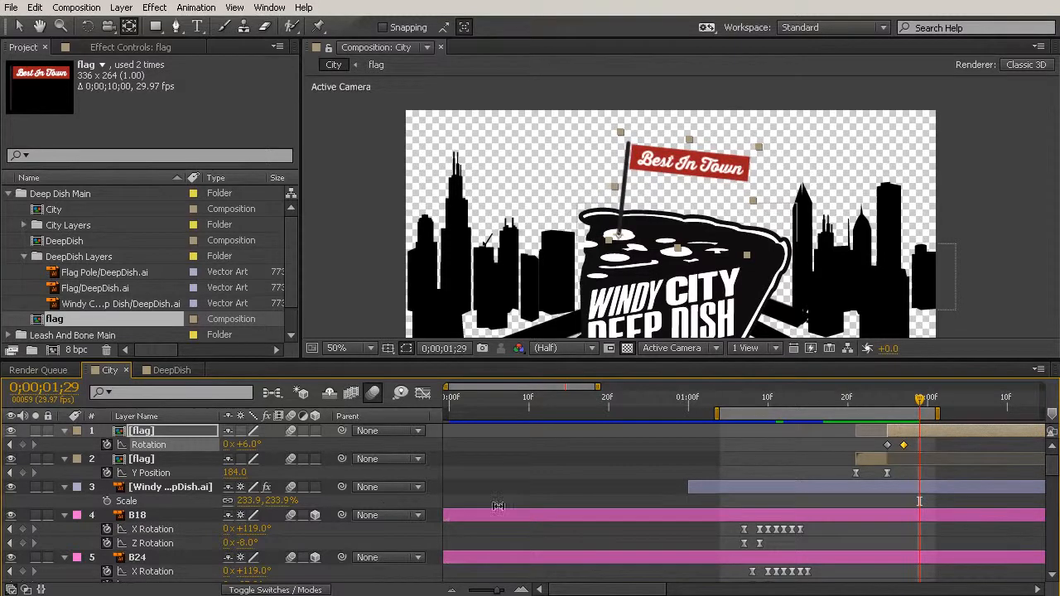
- Add a +3° Rotation keyframe to the second flag segment at 0;00;01;29 and extend the work area's end to about 0;00;02;04
{"action": "left_click", "coordinate": [245, 445]}
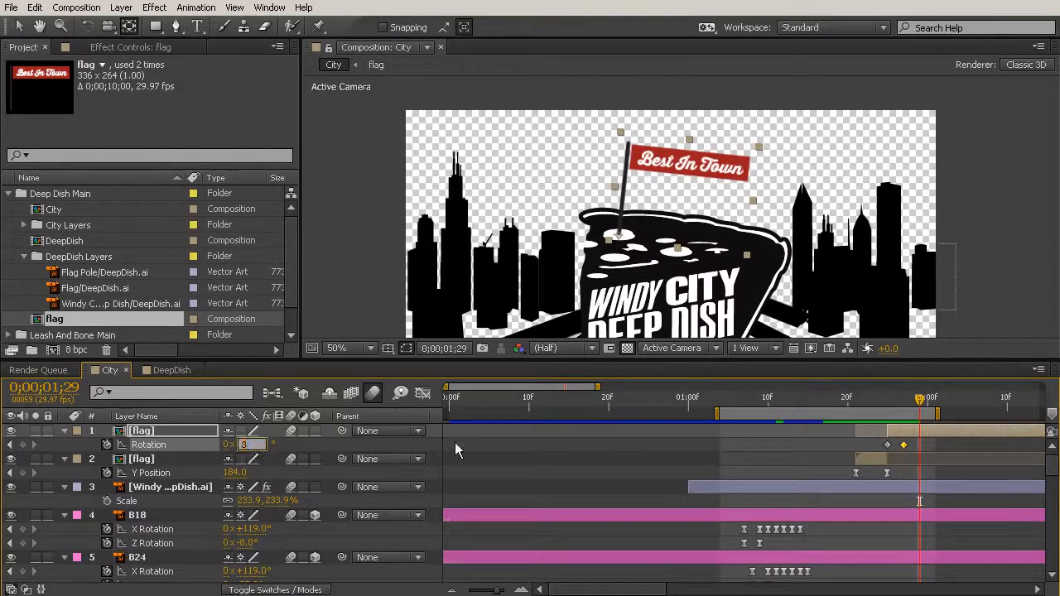
{"action": "type", "text": "3"}
{"action": "key", "text": "Return"}
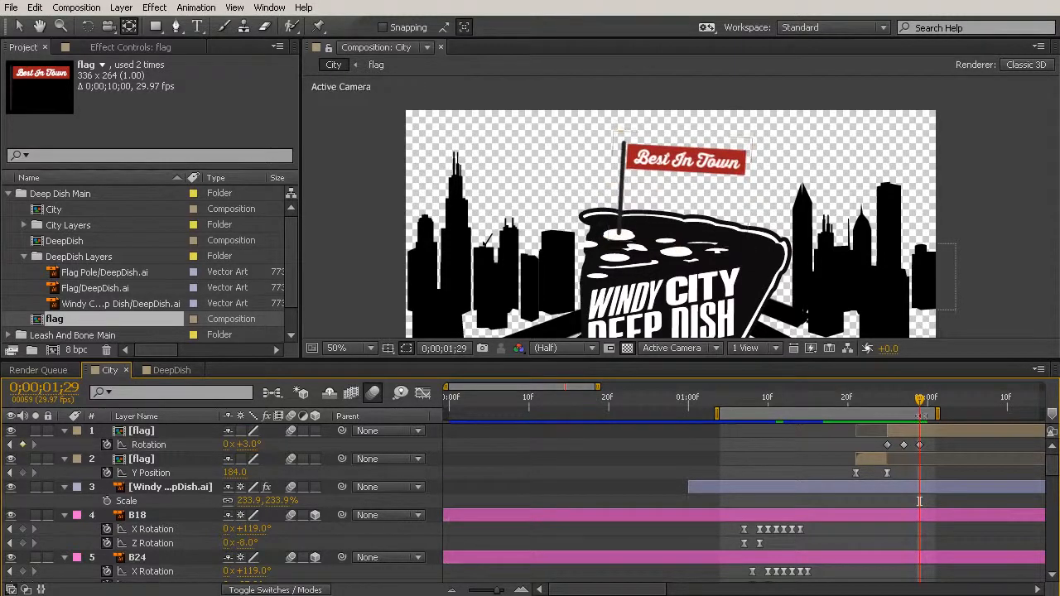
{"action": "left_click_drag", "start_coordinate": [938, 414], "coordinate": [964, 414]}
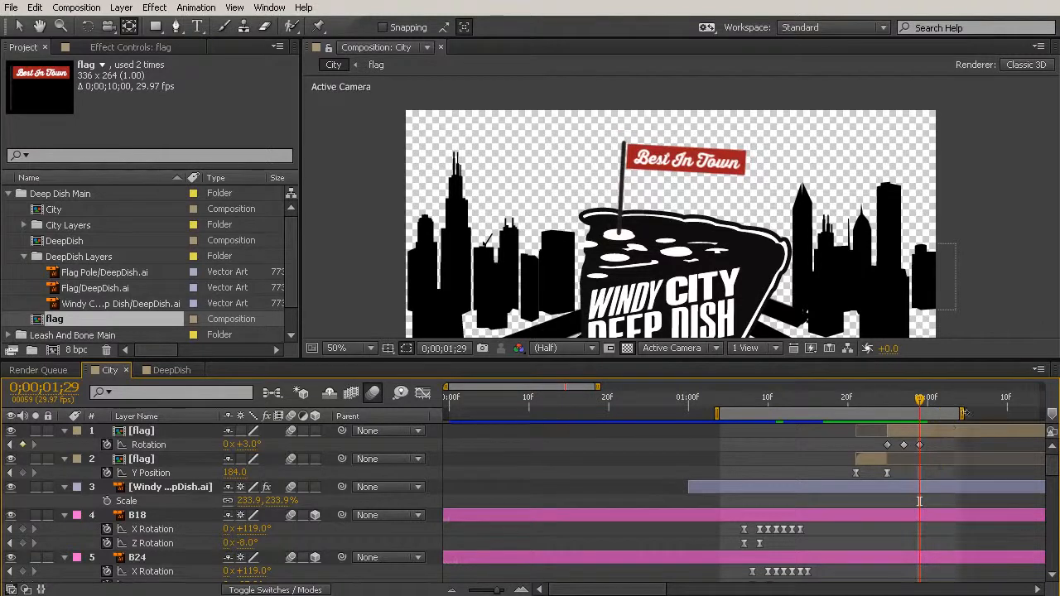
- At 0;00;02;01, set the second flag segment's Rotation to +9° as a new keyframe
{"action": "key", "text": "Page_Down"}
{"action": "key", "text": "Page_Down"}
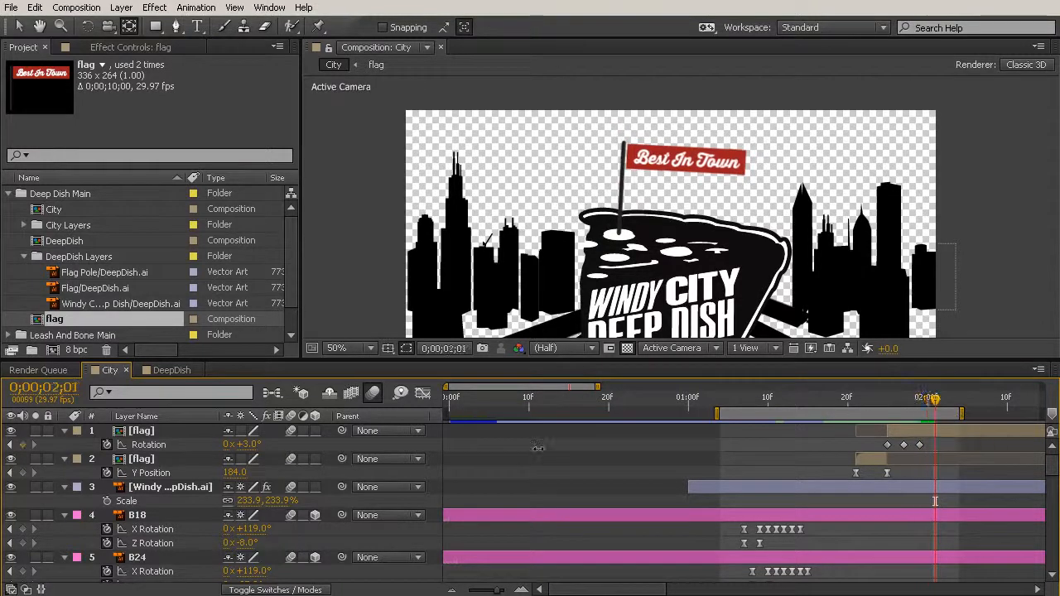
{"action": "left_click", "coordinate": [250, 445]}
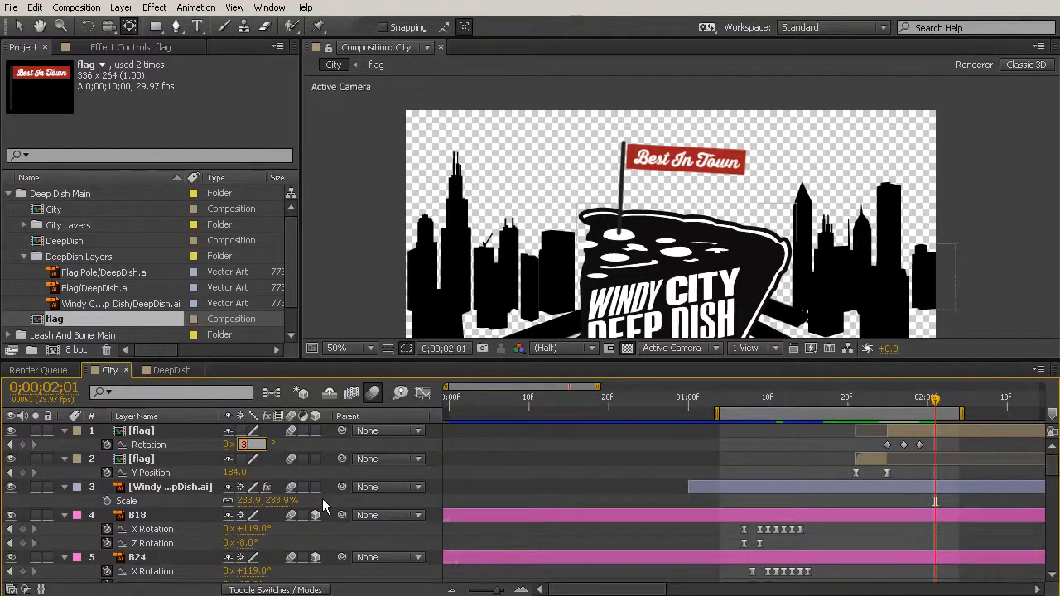
{"action": "type", "text": "9"}
{"action": "key", "text": "Return"}
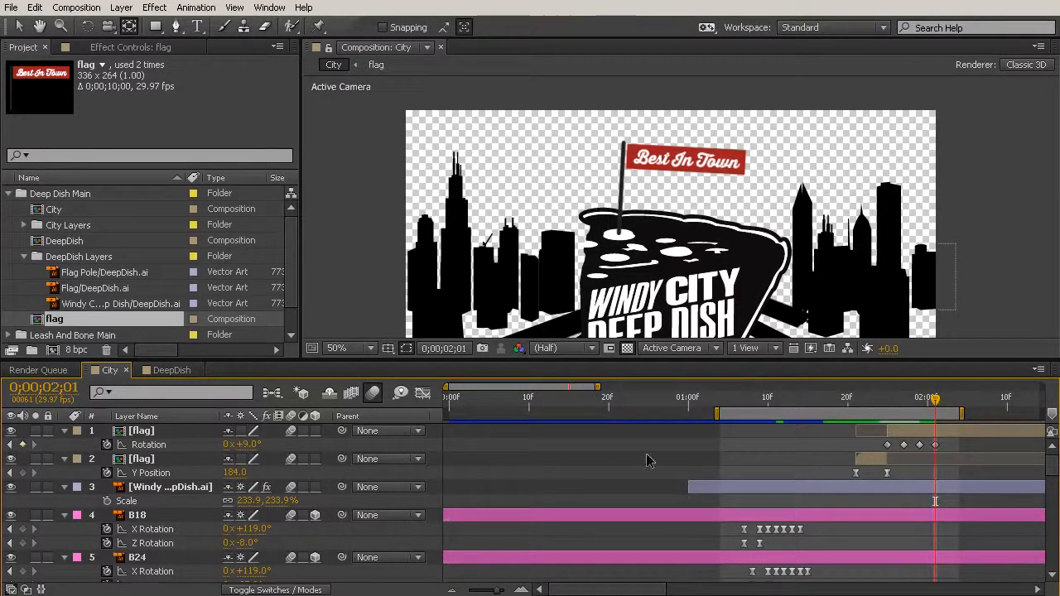
- Preview the flag tilt, then shift the work area to start at about 0;00;01;18 and preview again
{"action": "key", "text": "space"}
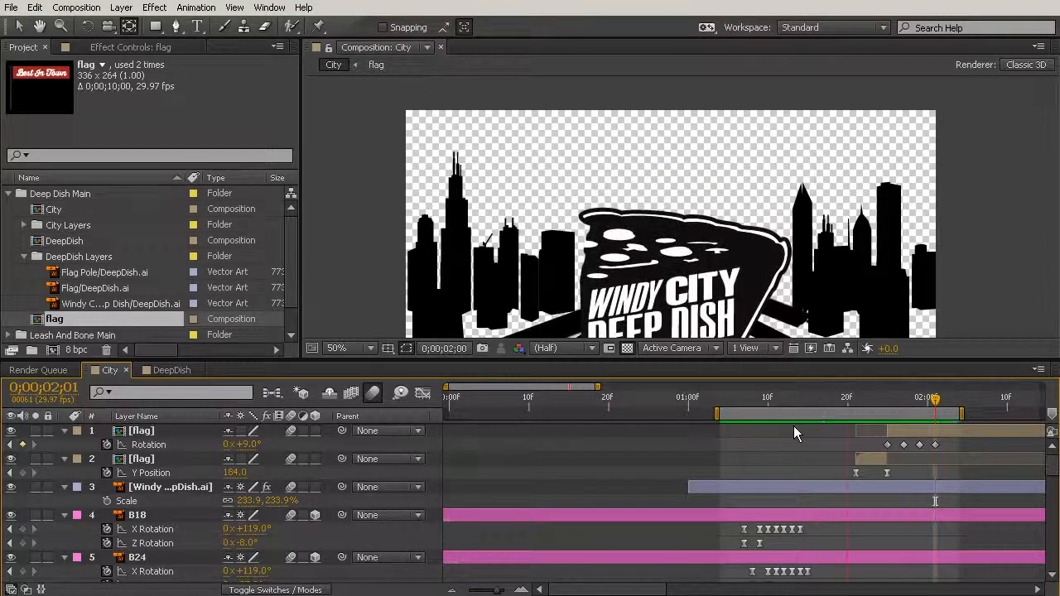
{"action": "key", "text": "space"}
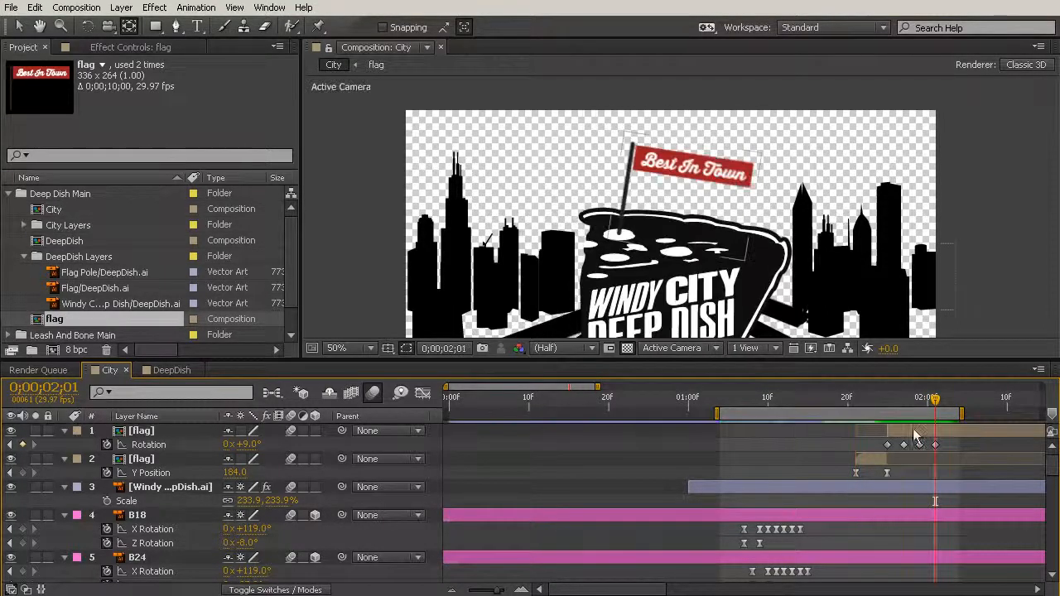
{"action": "left_click_drag", "start_coordinate": [812, 416], "coordinate": [912, 462]}
{"action": "key", "text": "KP_0"}
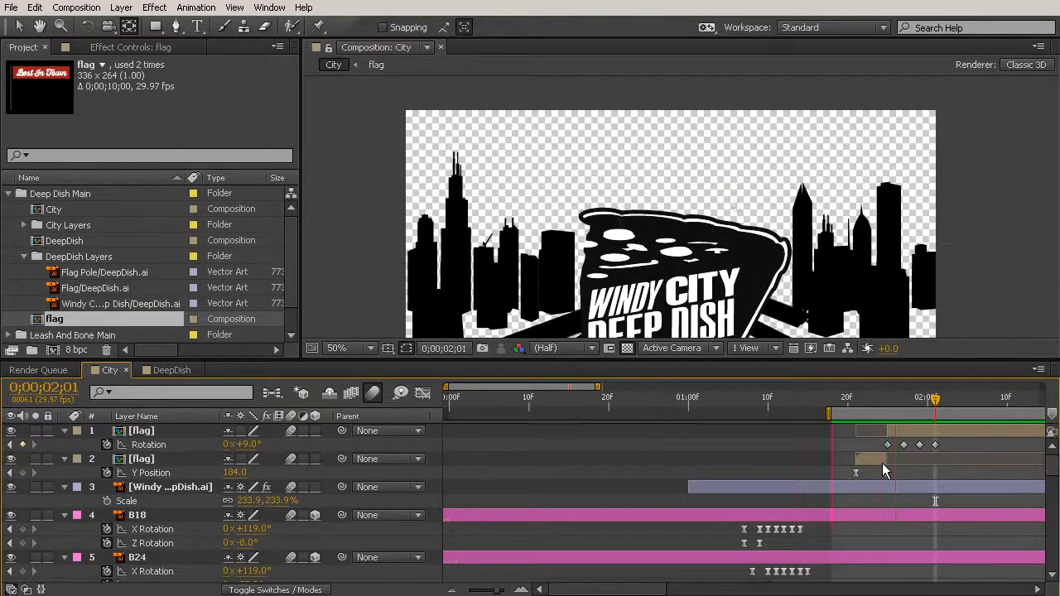
- Apply Easy Ease to the second flag segment's four Rotation keyframes and stretch them proportionally from 0;00;01;25 to about 0;00;02;05
{"action": "left_click_drag", "start_coordinate": [949, 443], "coordinate": [817, 452]}
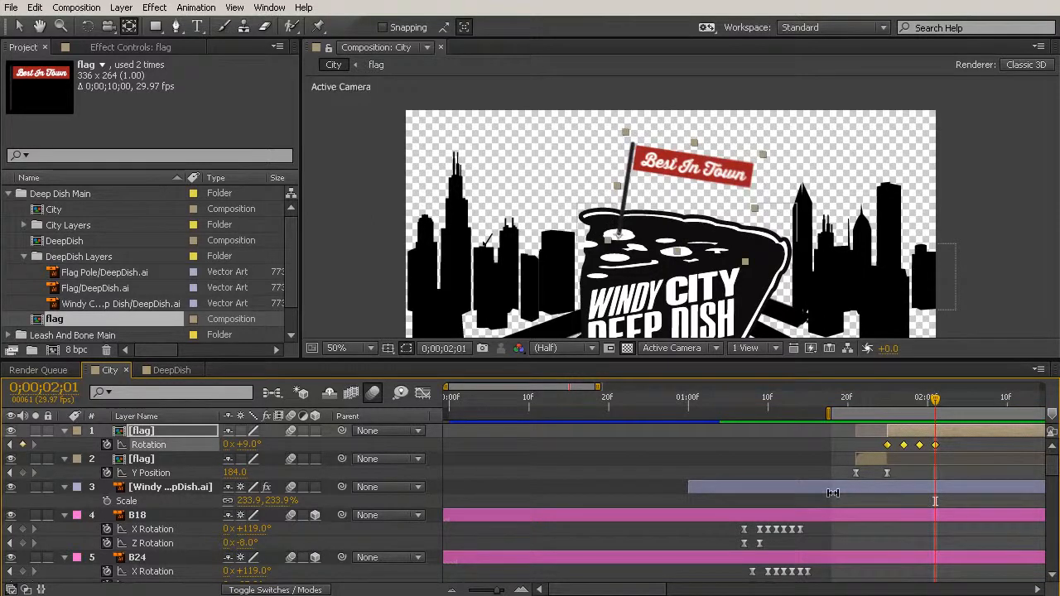
{"action": "key", "text": "F9"}
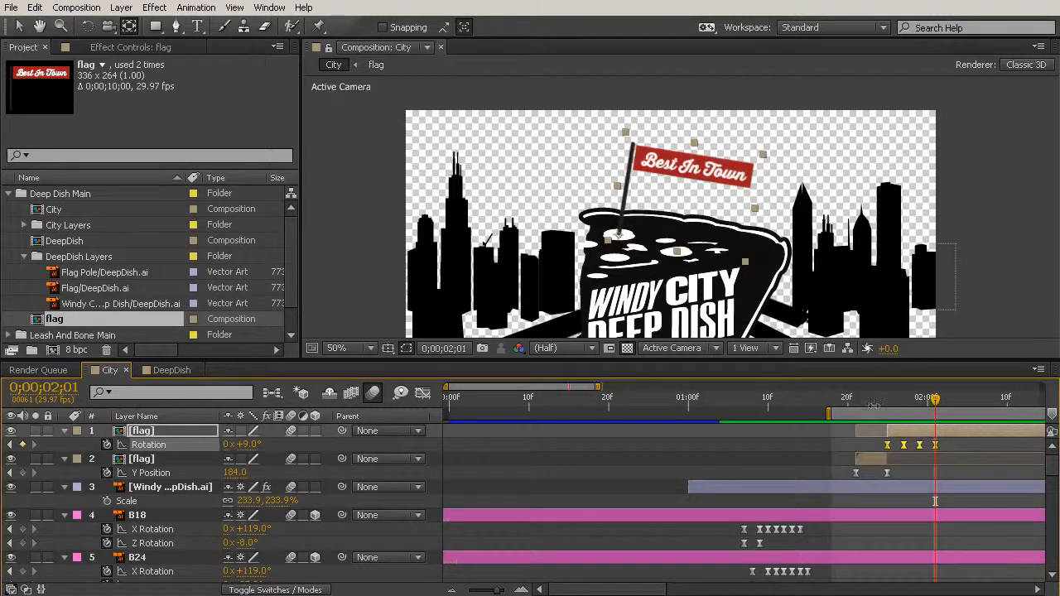
{"action": "mouse_move", "coordinate": [886, 400]}
{"action": "left_mouse_down"}
{"action": "mouse_move", "coordinate": [937, 409]}
{"action": "mouse_move", "coordinate": [884, 419]}
{"action": "left_mouse_up"}
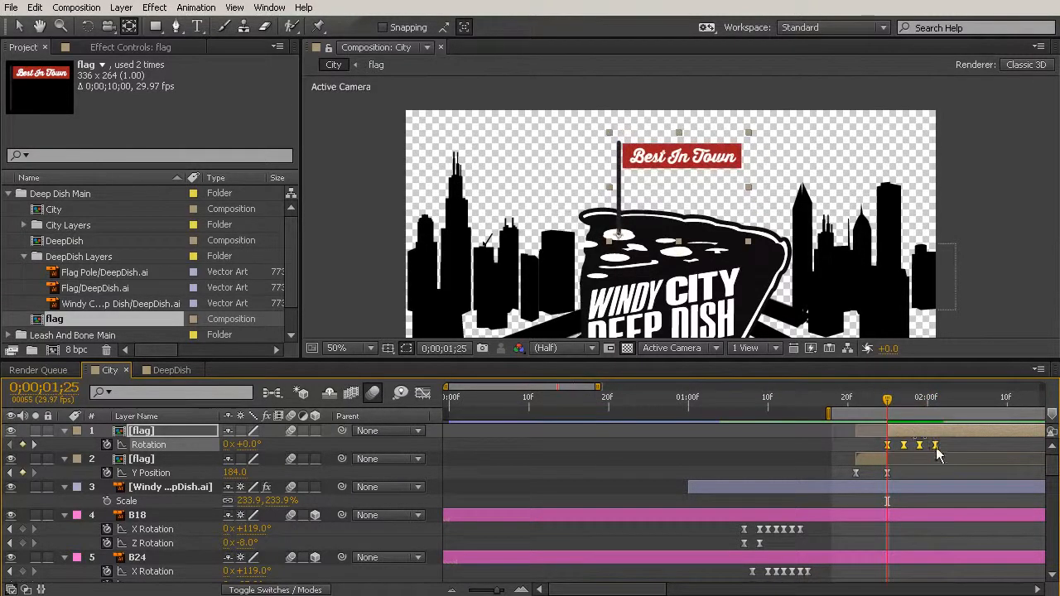
{"action": "left_click_drag", "start_coordinate": [935, 446], "coordinate": [967, 447]}
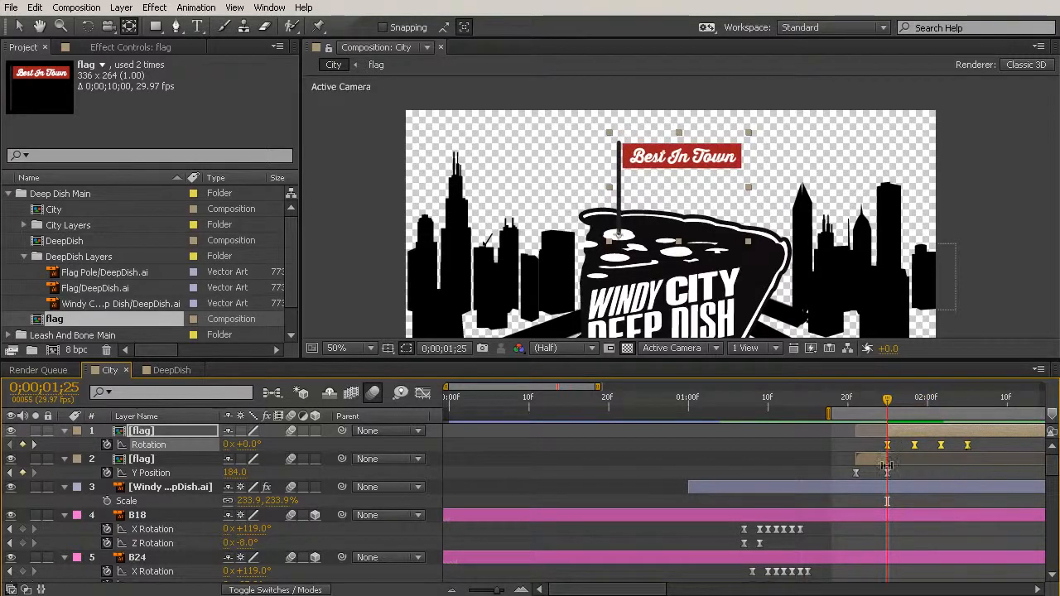
- Preview the flag's landing and eased wobble in the City composition
{"action": "left_click_drag", "start_coordinate": [860, 287], "coordinate": [770, 279]}
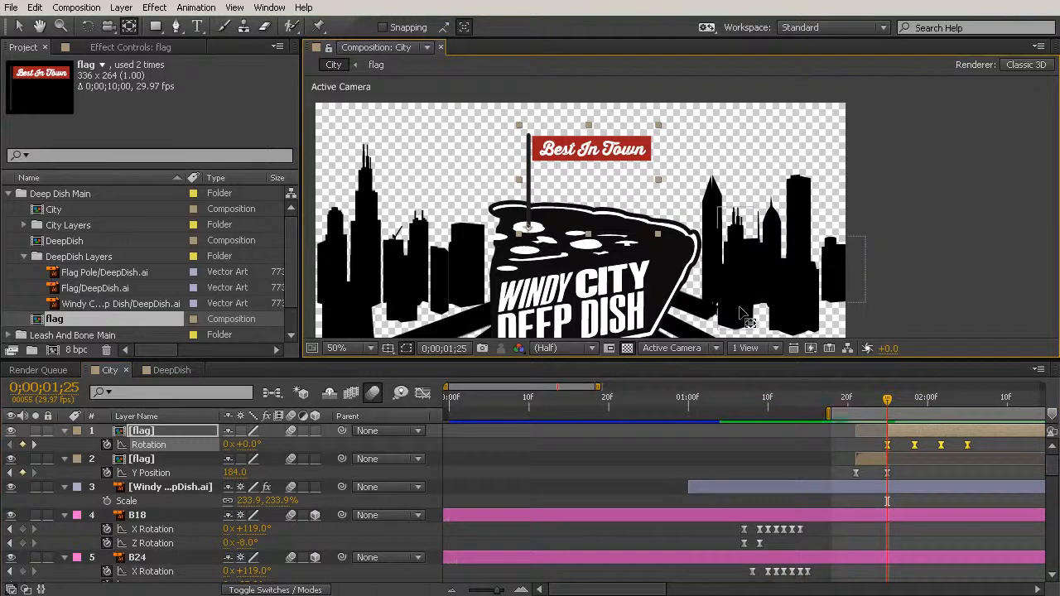
{"action": "key", "text": "space"}
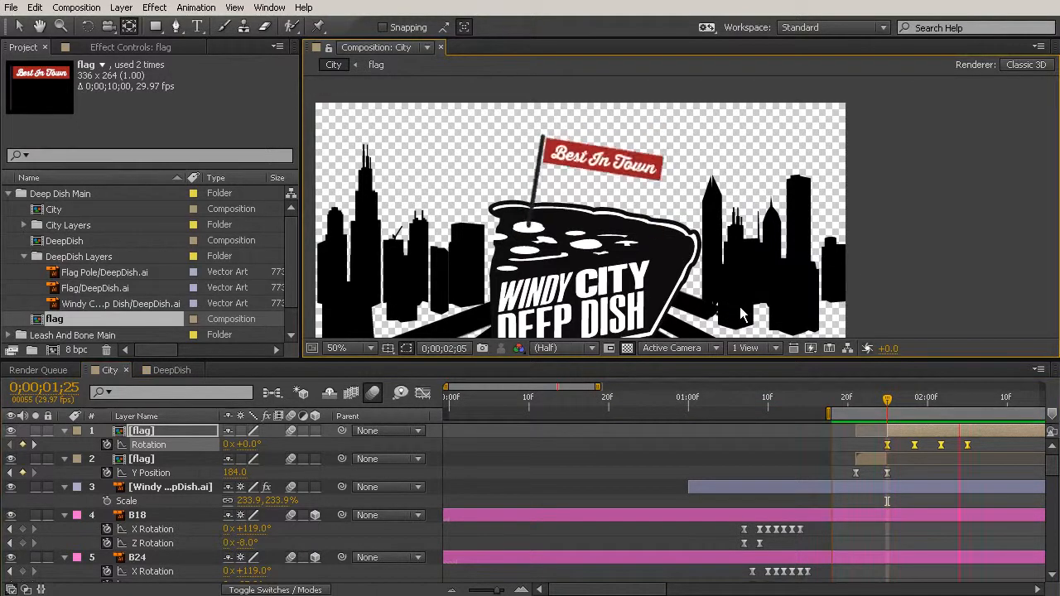
{"action": "key", "text": "space"}
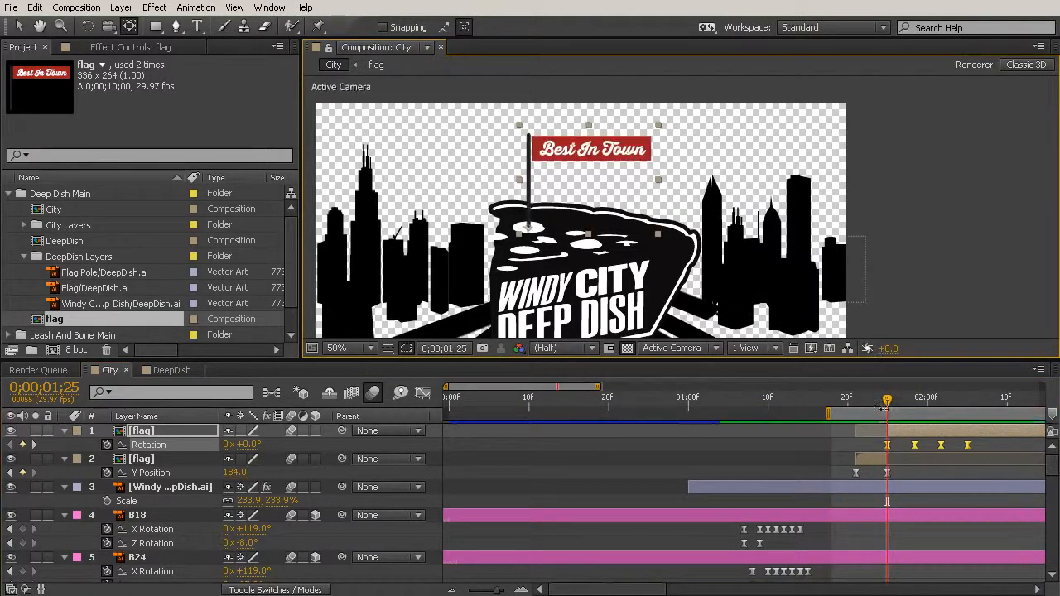
- Delay only the flag's last Rotation keyframe to about 0;00;02;10, previewing the slower final tilt
{"action": "left_click_drag", "start_coordinate": [888, 401], "coordinate": [1017, 447]}
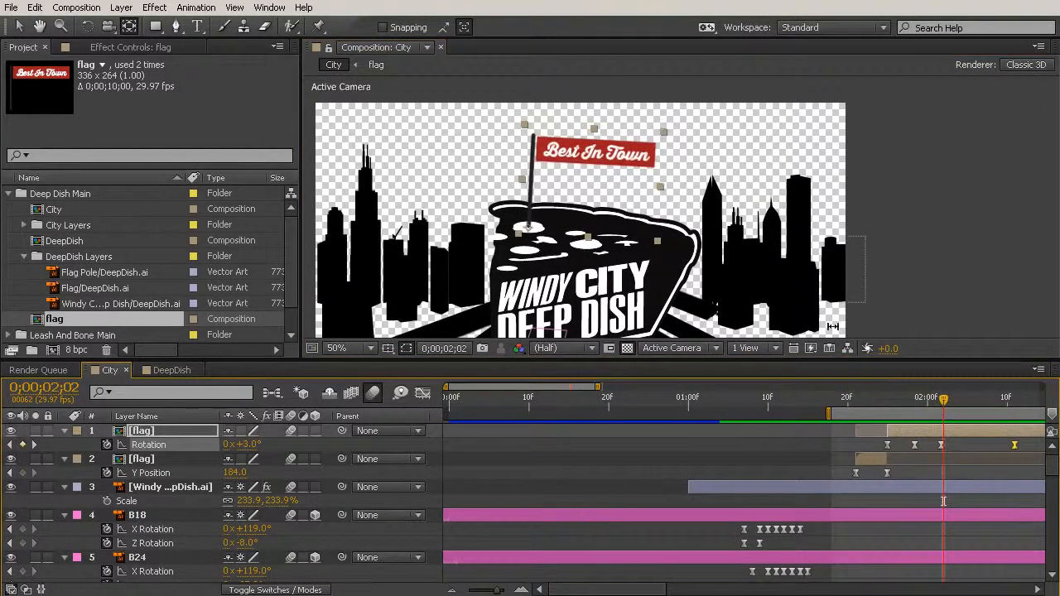
{"action": "key", "text": "space"}
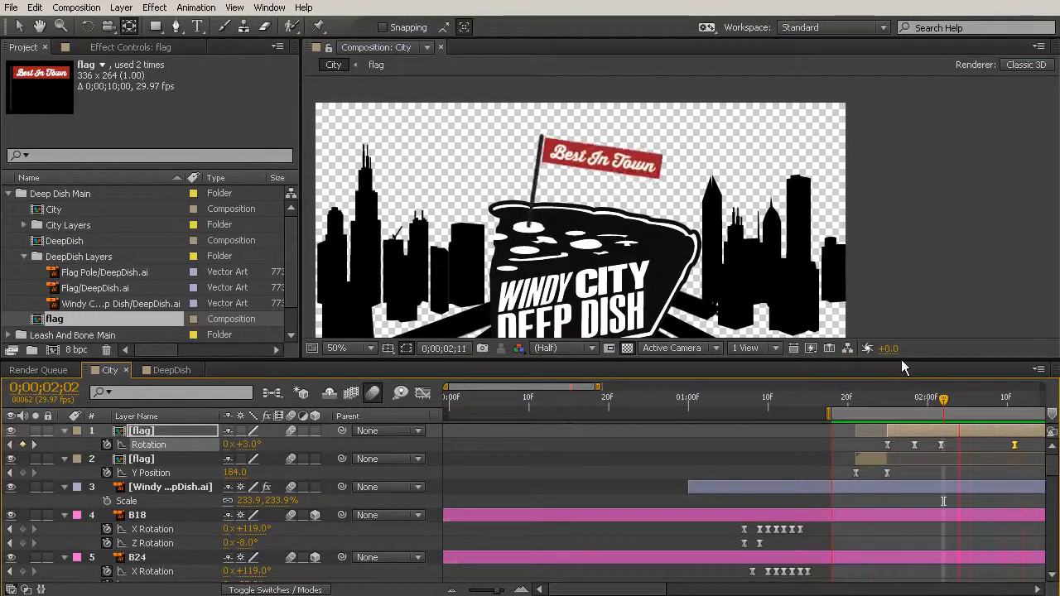
{"action": "key", "text": "space"}
{"action": "left_click_drag", "start_coordinate": [1015, 445], "coordinate": [1007, 445]}
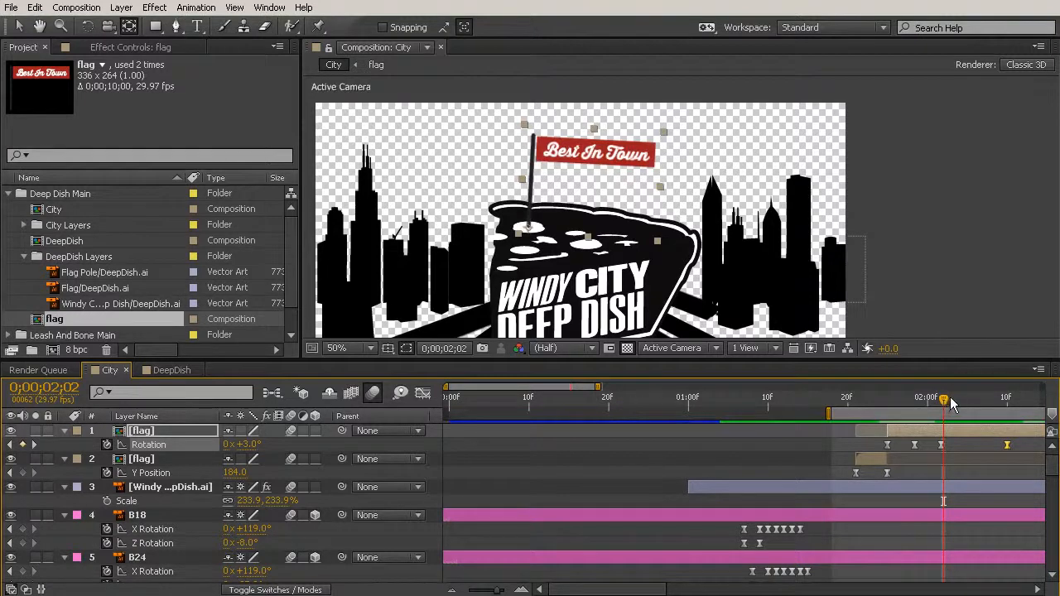
{"action": "key", "text": "space"}
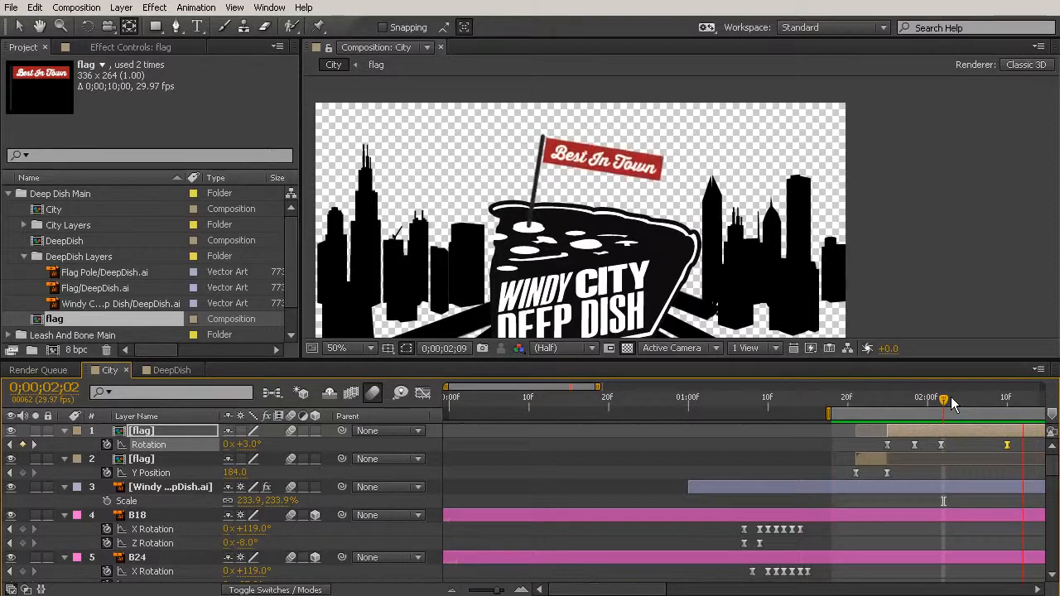
{"action": "key", "text": "space"}
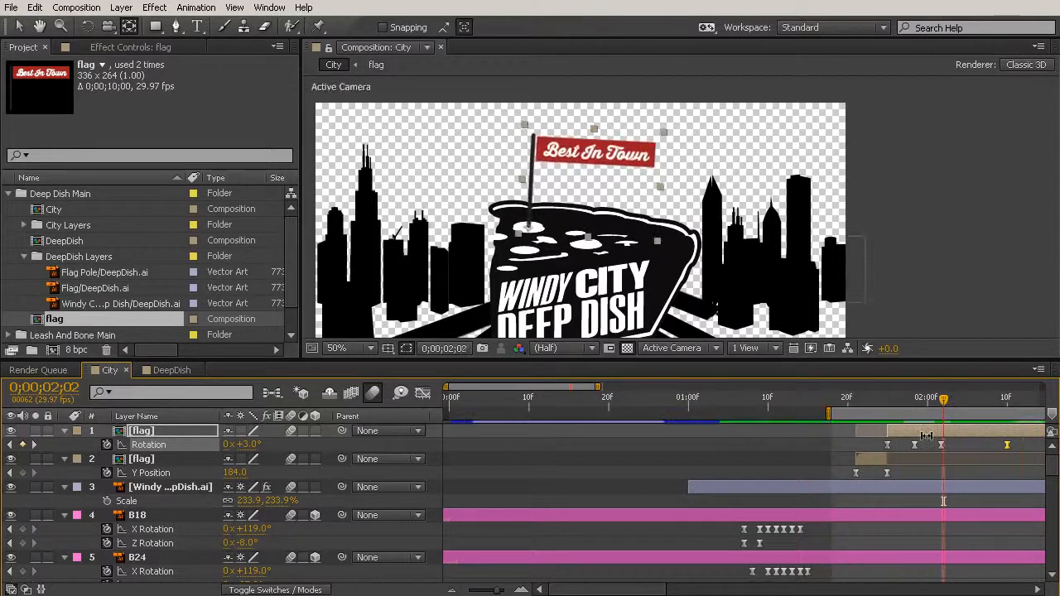